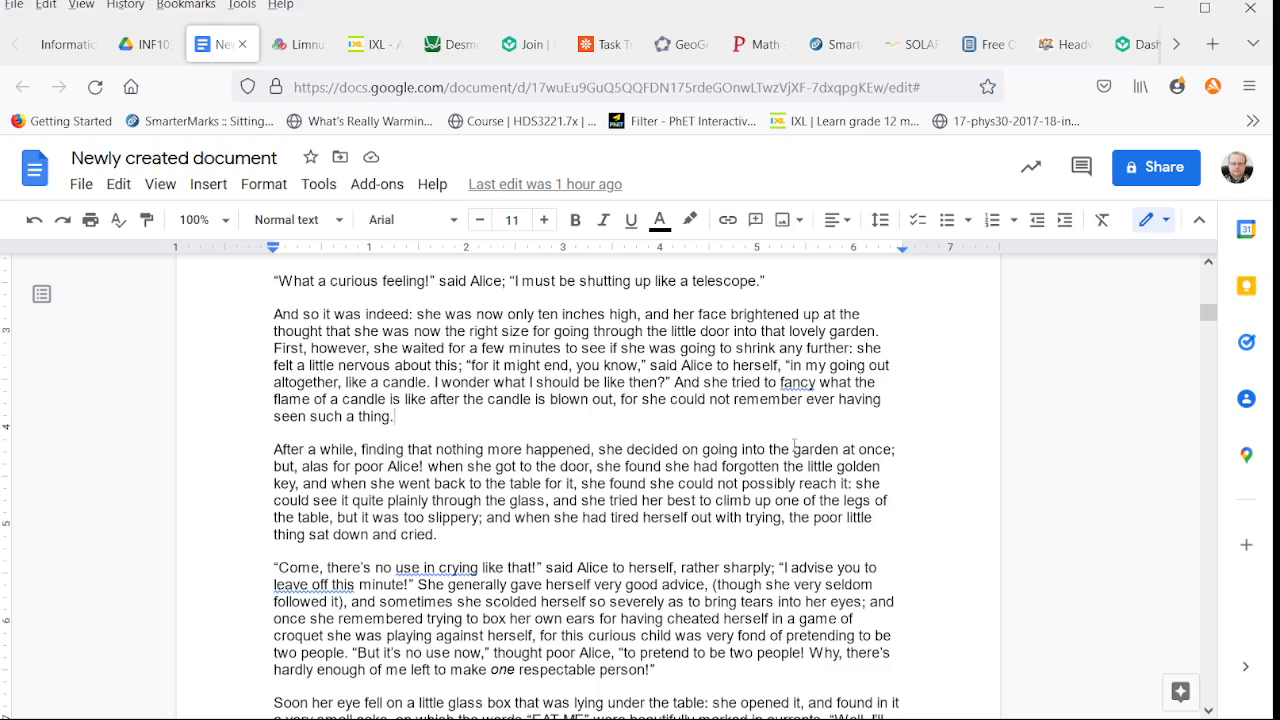
- Insert page numbers in the header of every page, including the first, and check them on page 1
scroll(935, 528, "down", 10)
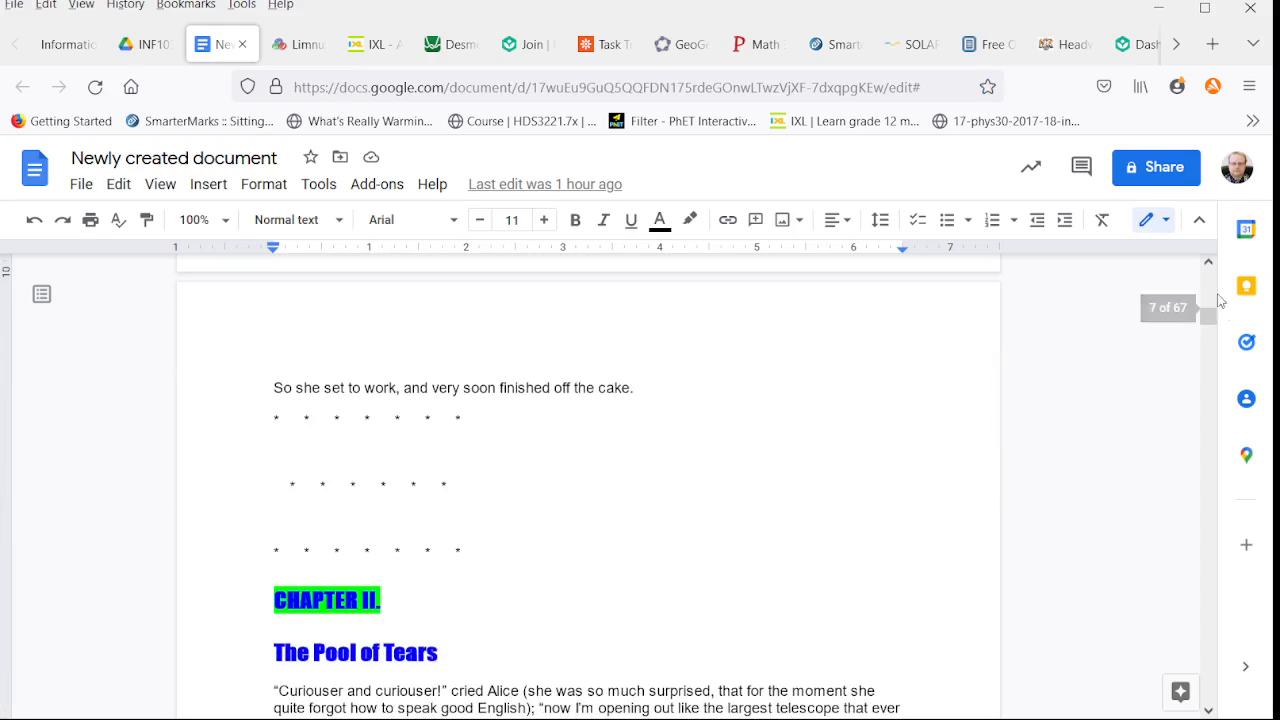
scroll(780, 540, "down", 5)
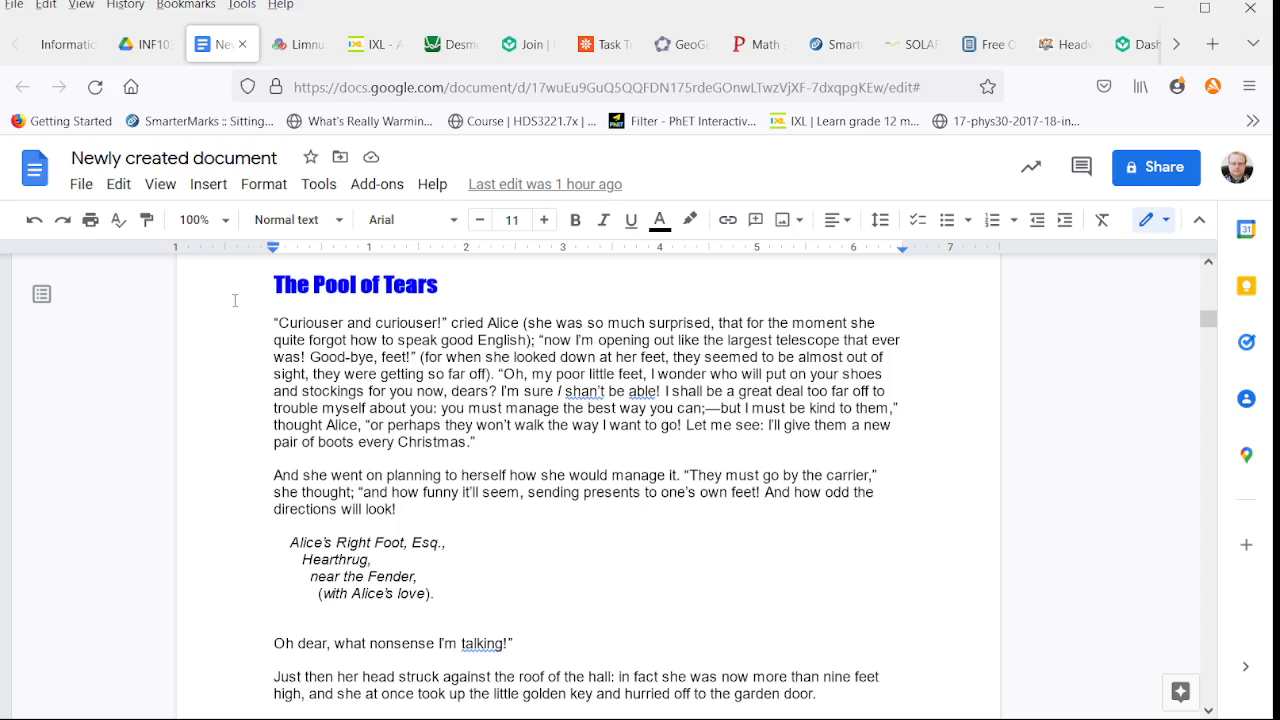
left_click(222, 189)
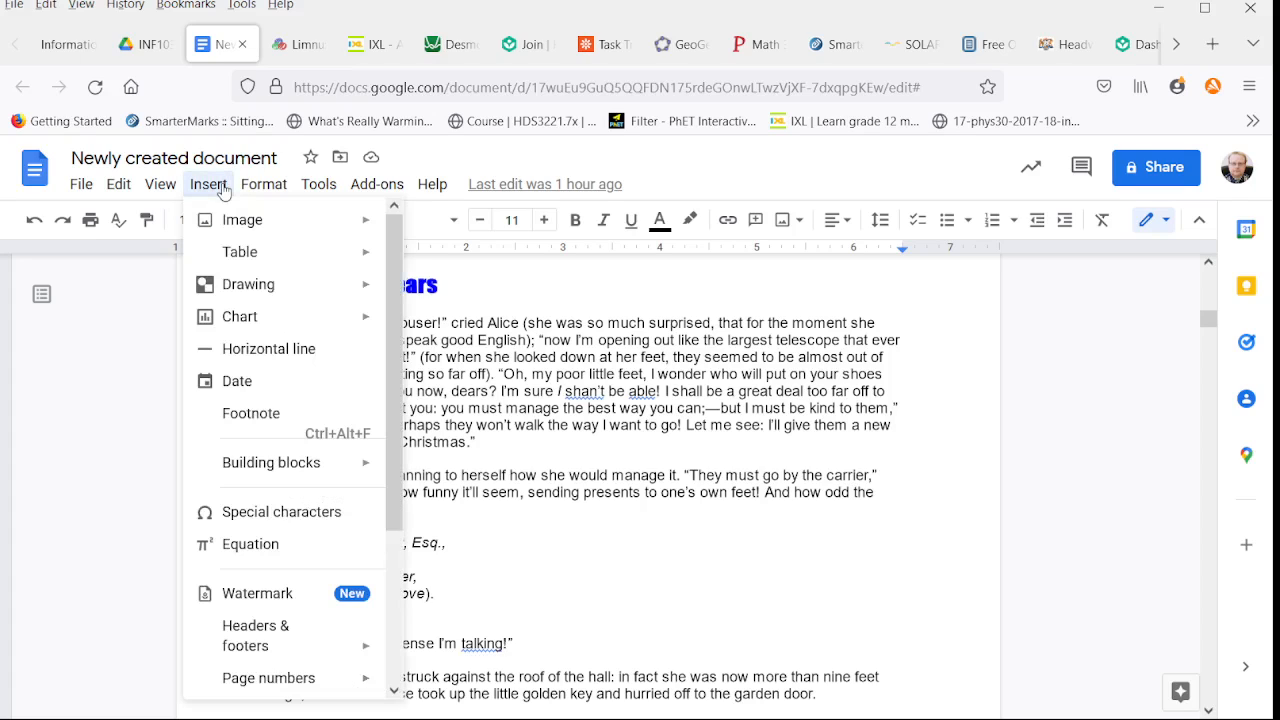
mouse_move(260, 690)
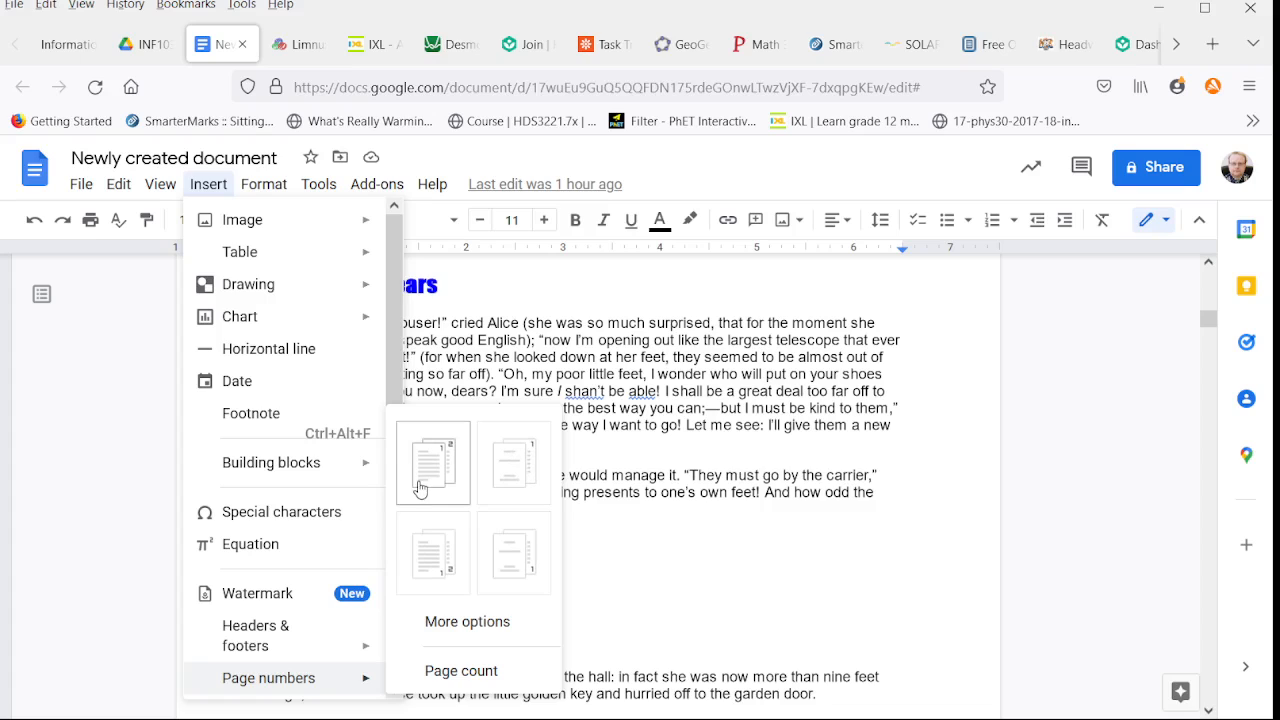
left_click(497, 447)
scroll(900, 348, "up", 1)
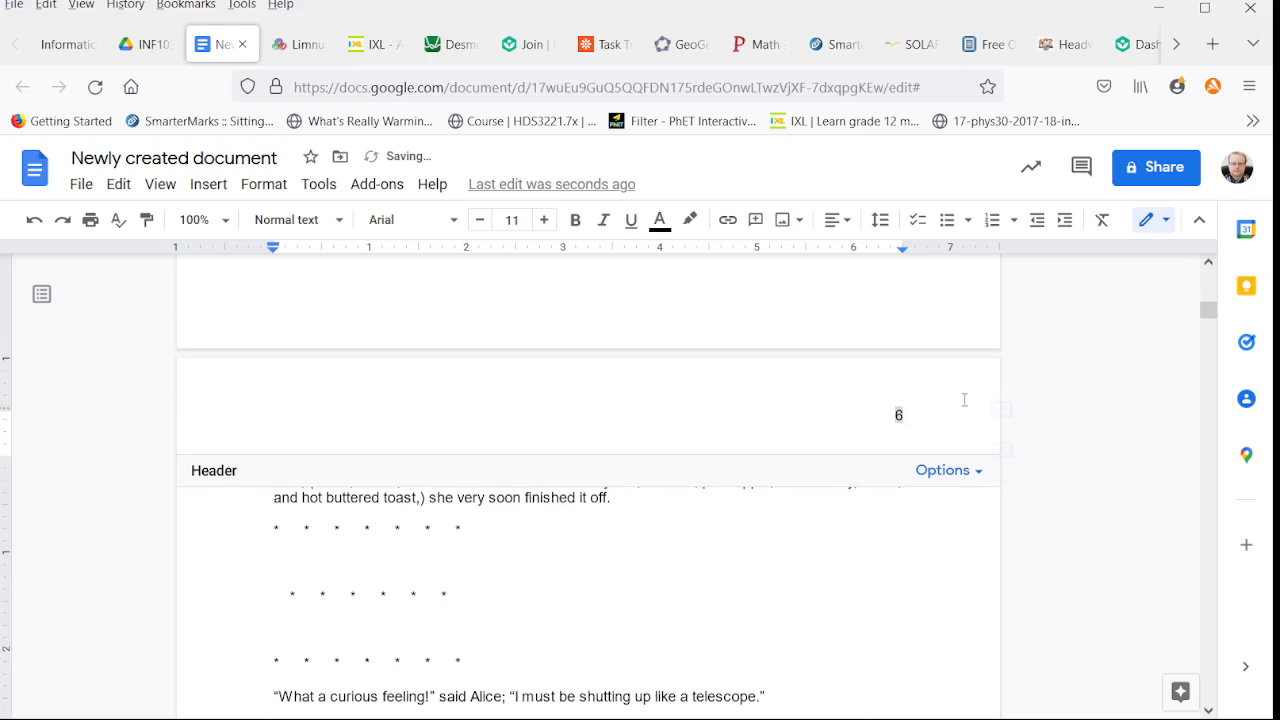
scroll(1180, 320, "up", 8)
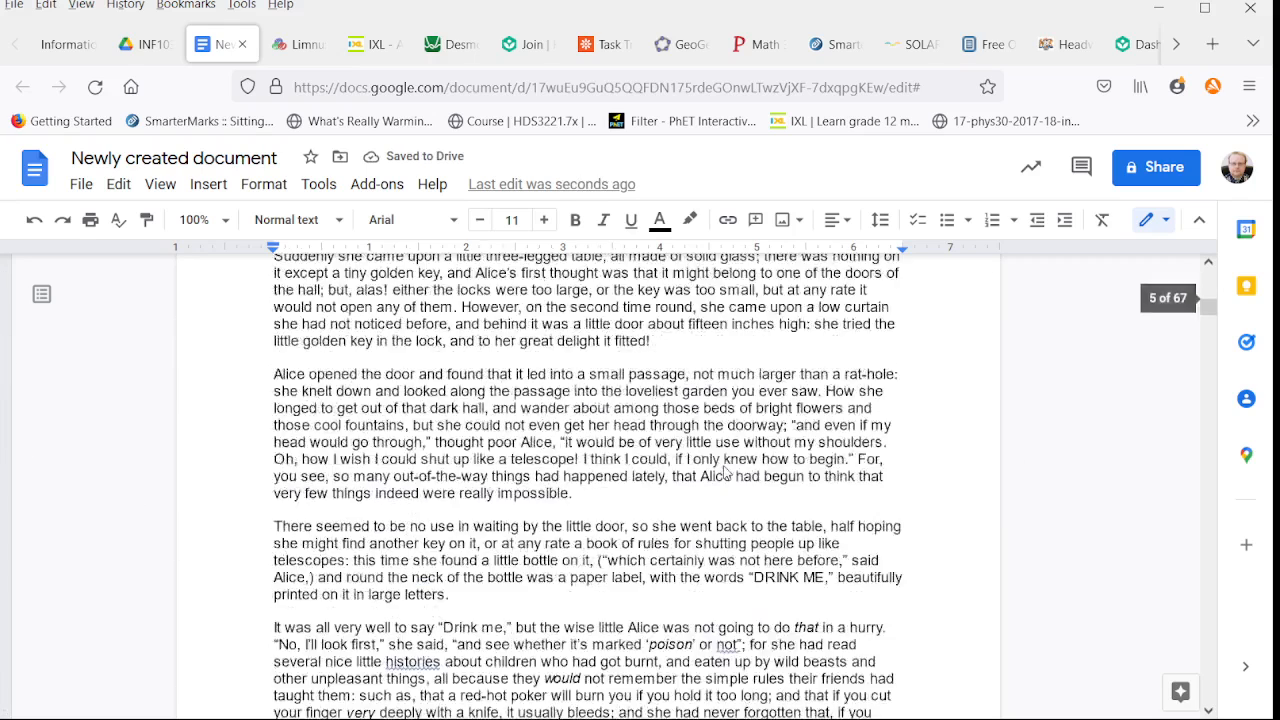
left_click_drag(1216, 308, 1194, 231)
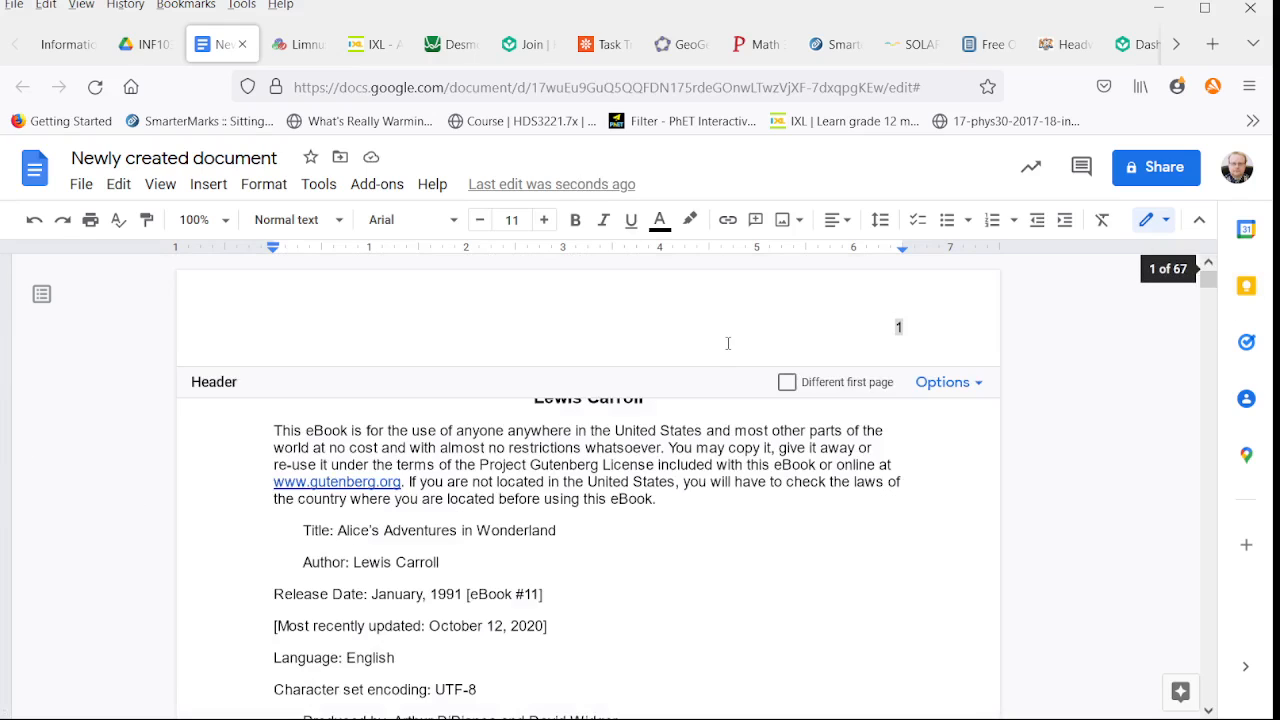
left_click(902, 511)
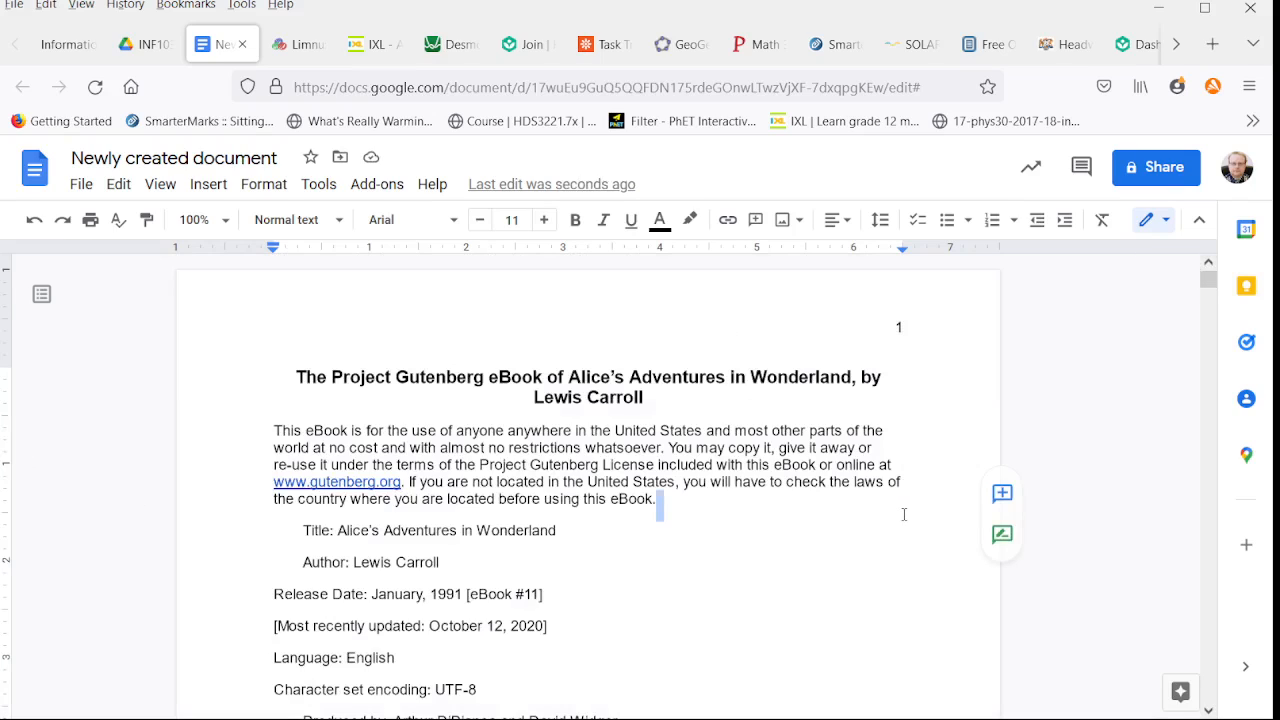
- Change the header page numbers to skip the first page and start numbering on the second page
left_click(917, 321)
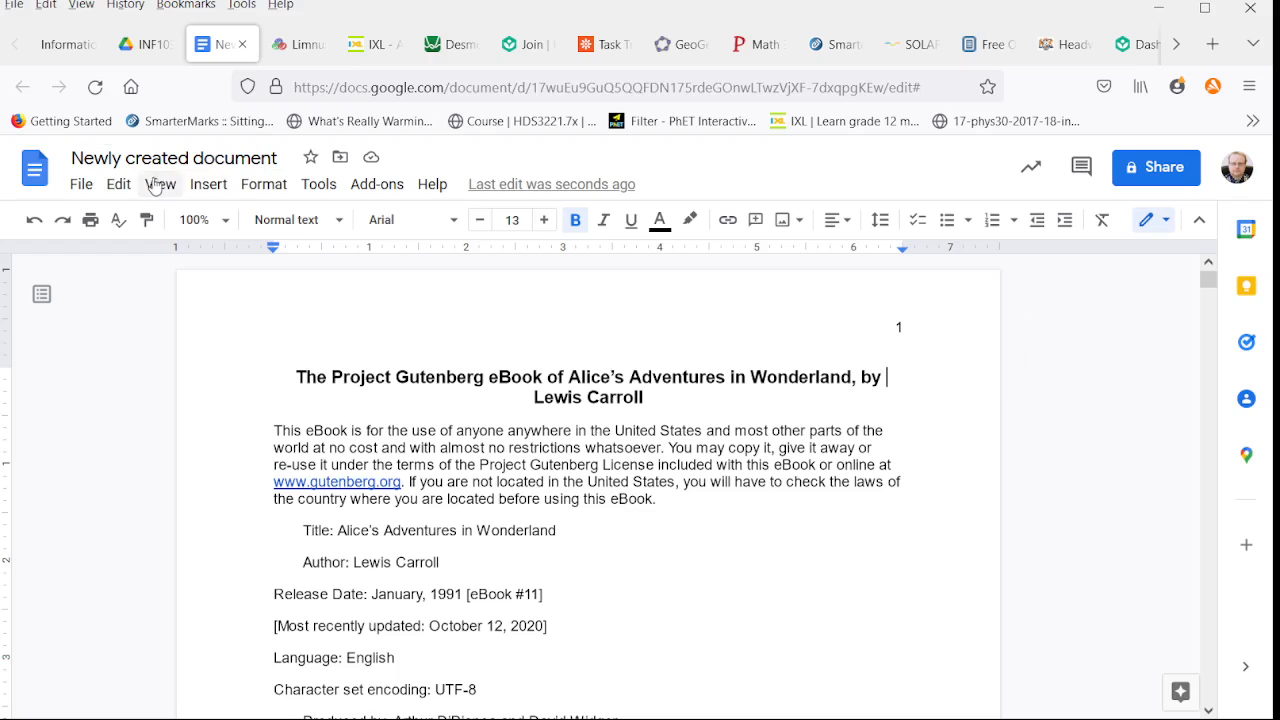
left_click(208, 184)
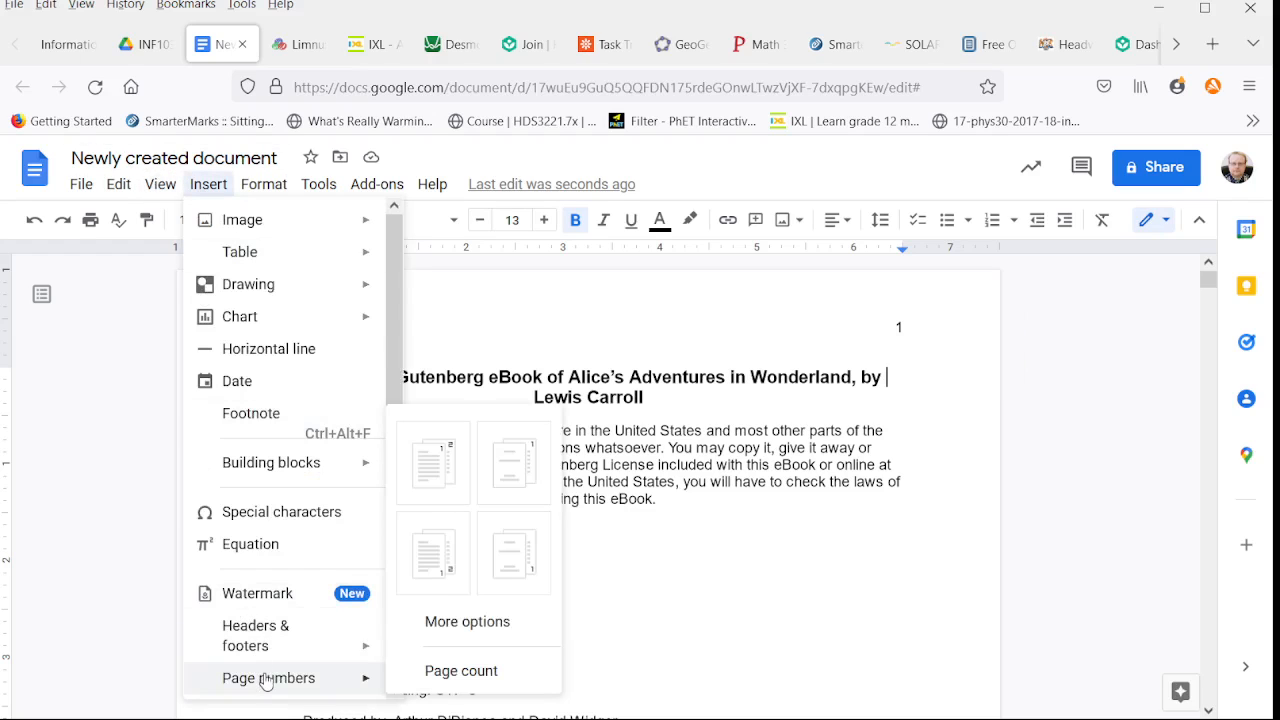
left_click(514, 463)
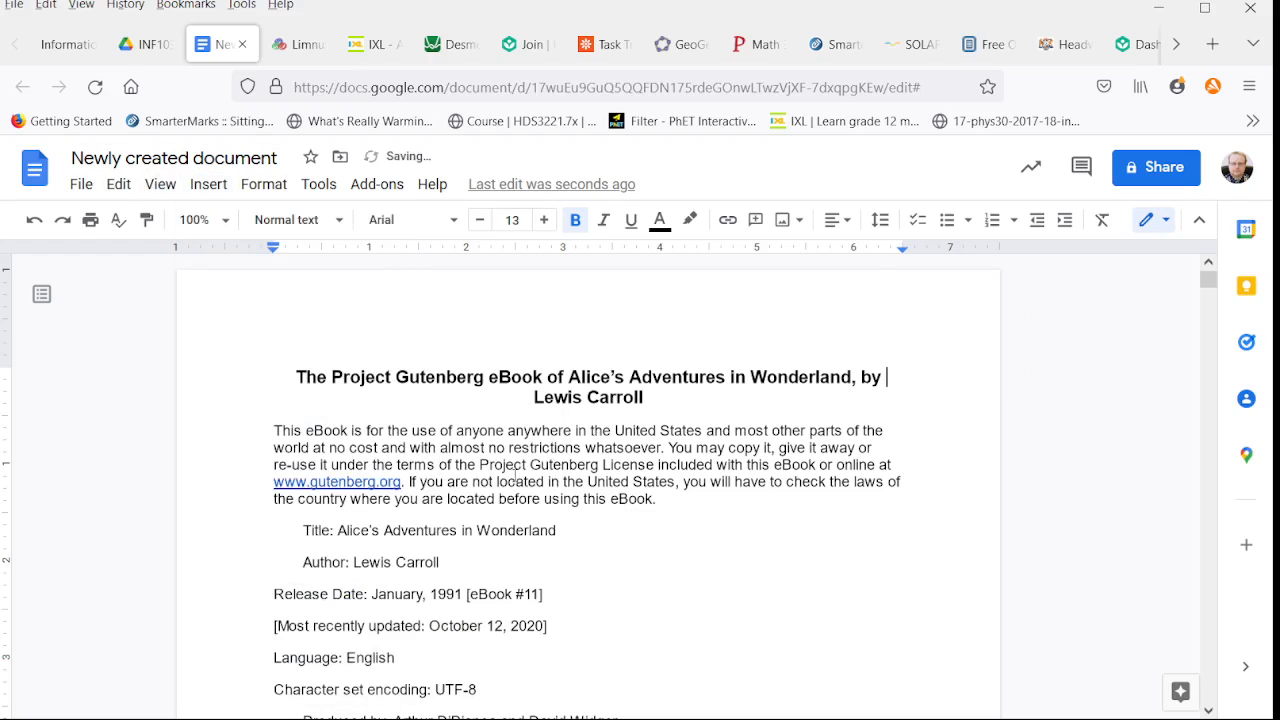
scroll(681, 373, "down", 10)
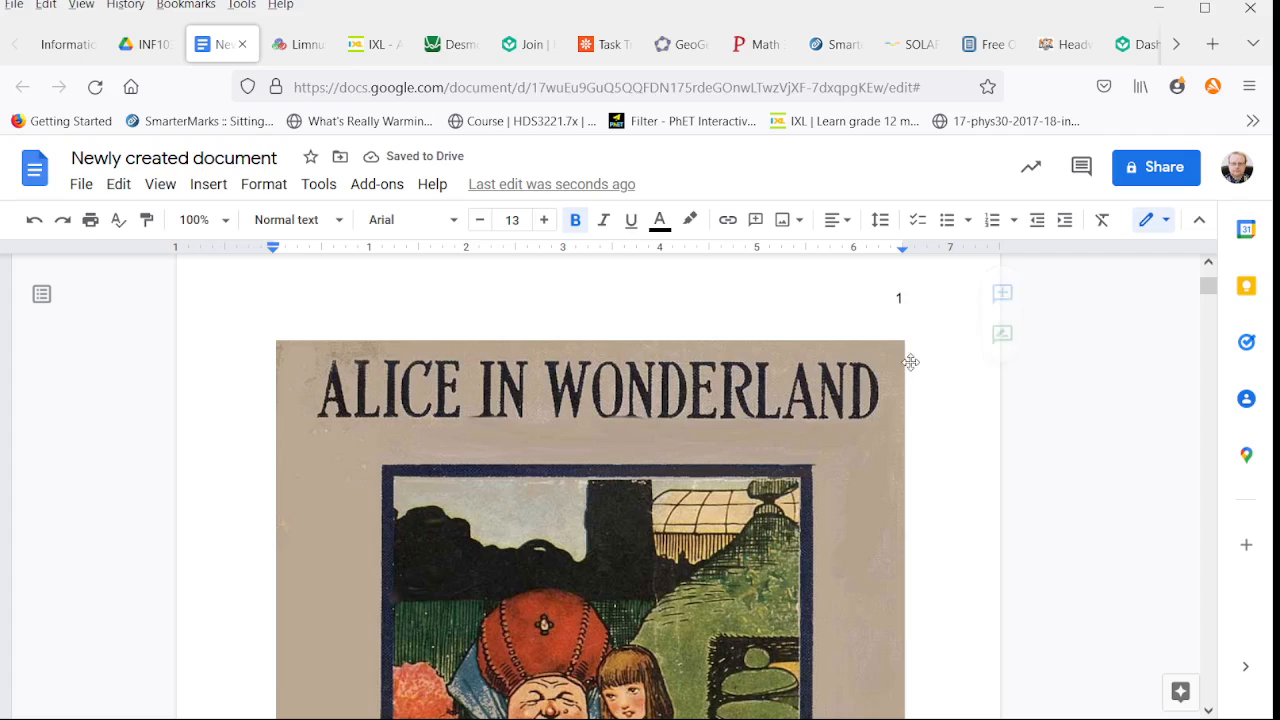
- Insert page numbers in the footer that skip the first page, and check them on the following pages
left_click(205, 185)
mouse_move(285, 678)
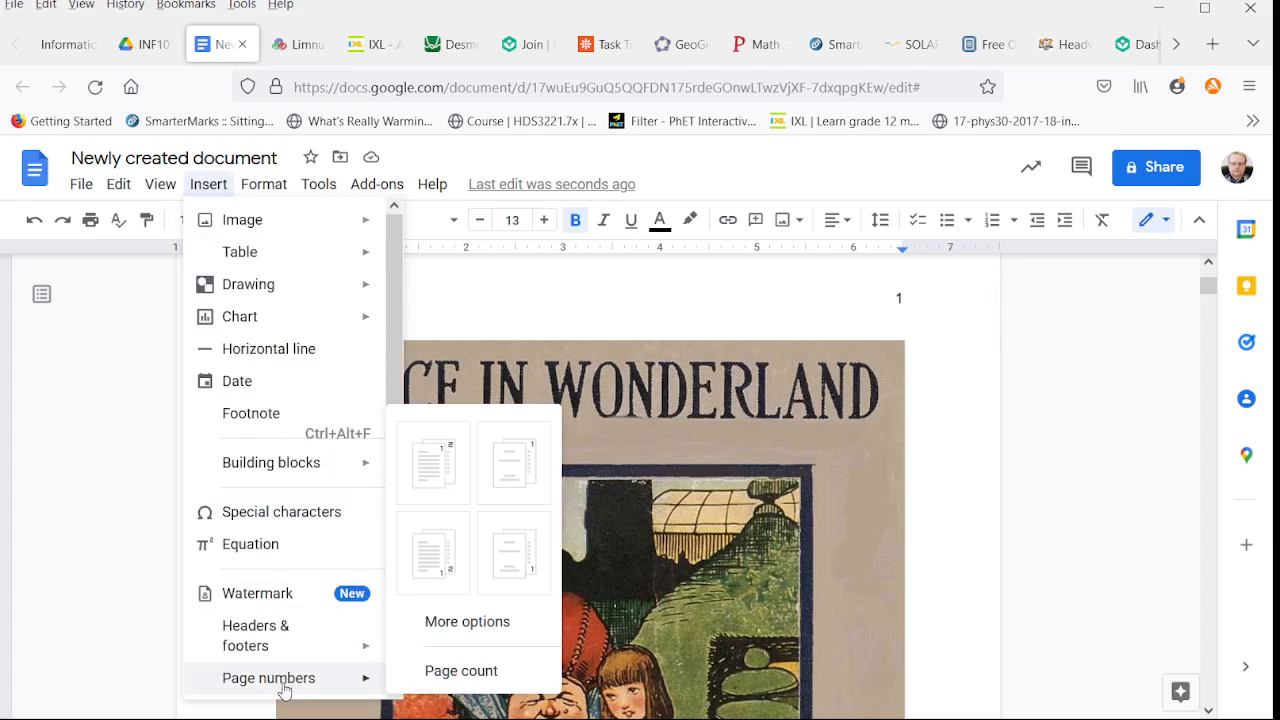
left_click(533, 568)
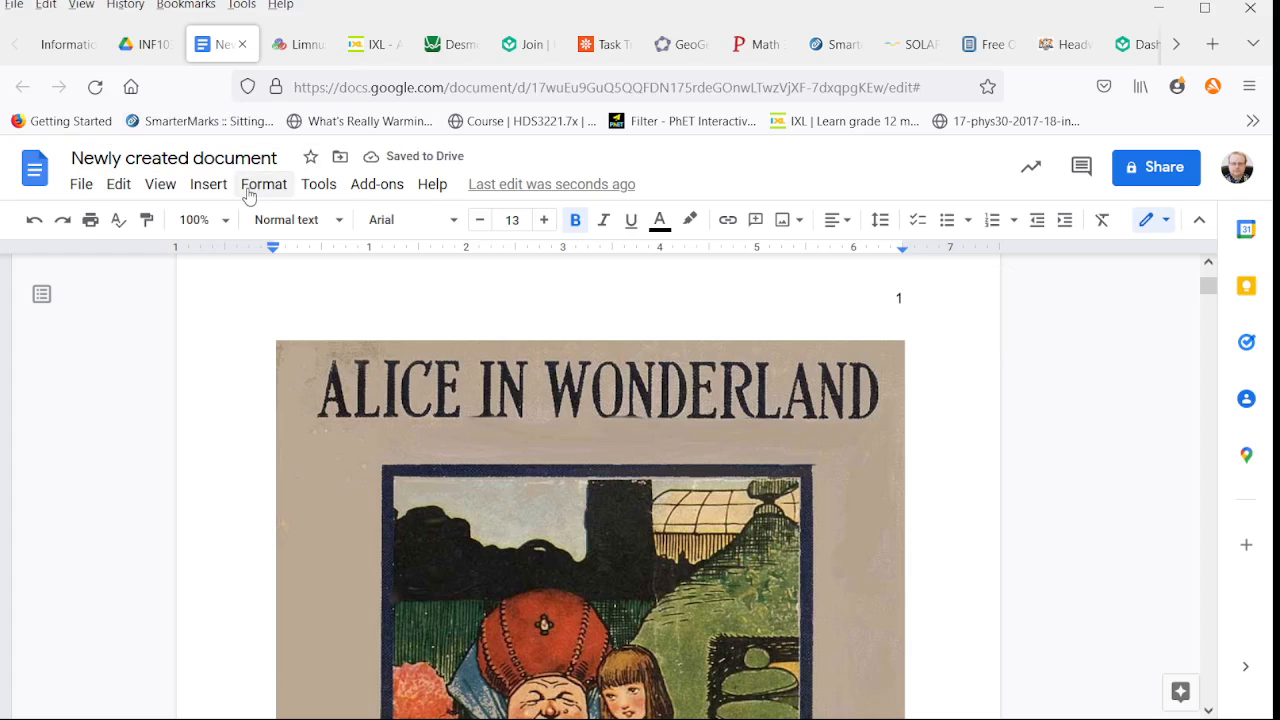
scroll(861, 452, "down", 2)
scroll(855, 440, "down", 10)
scroll(920, 429, "up", 2)
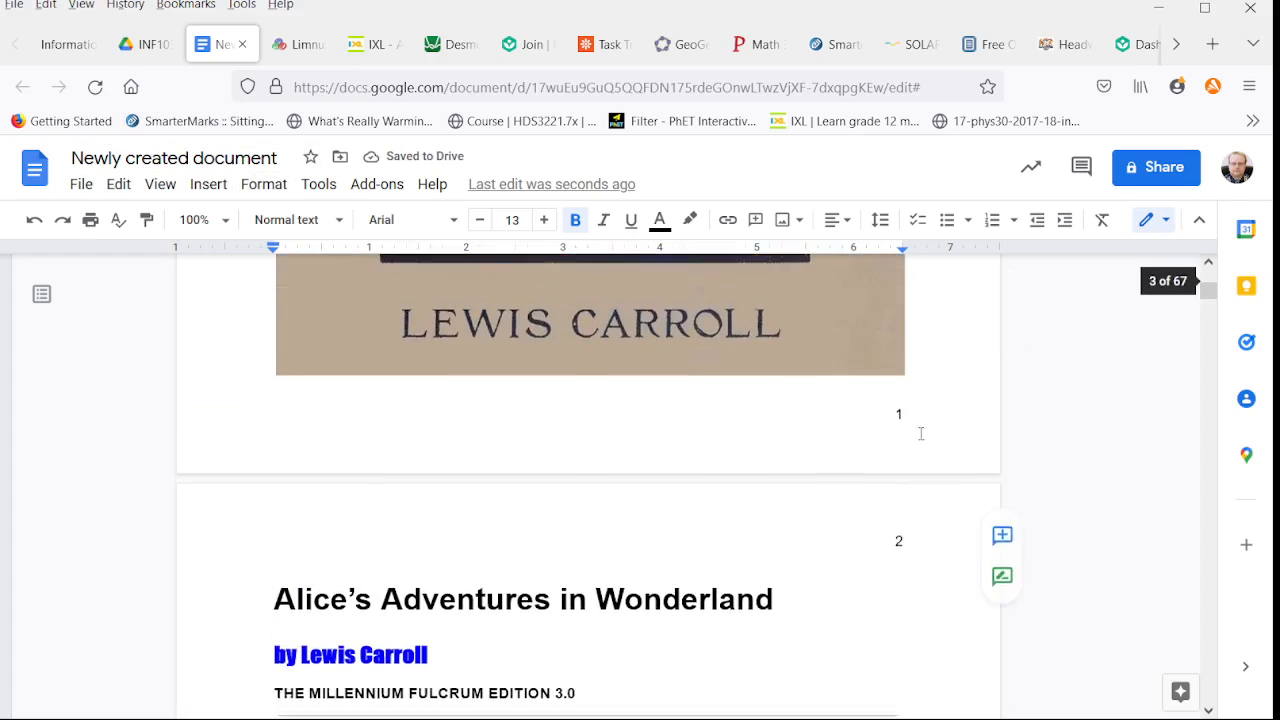
scroll(935, 440, "down", 17)
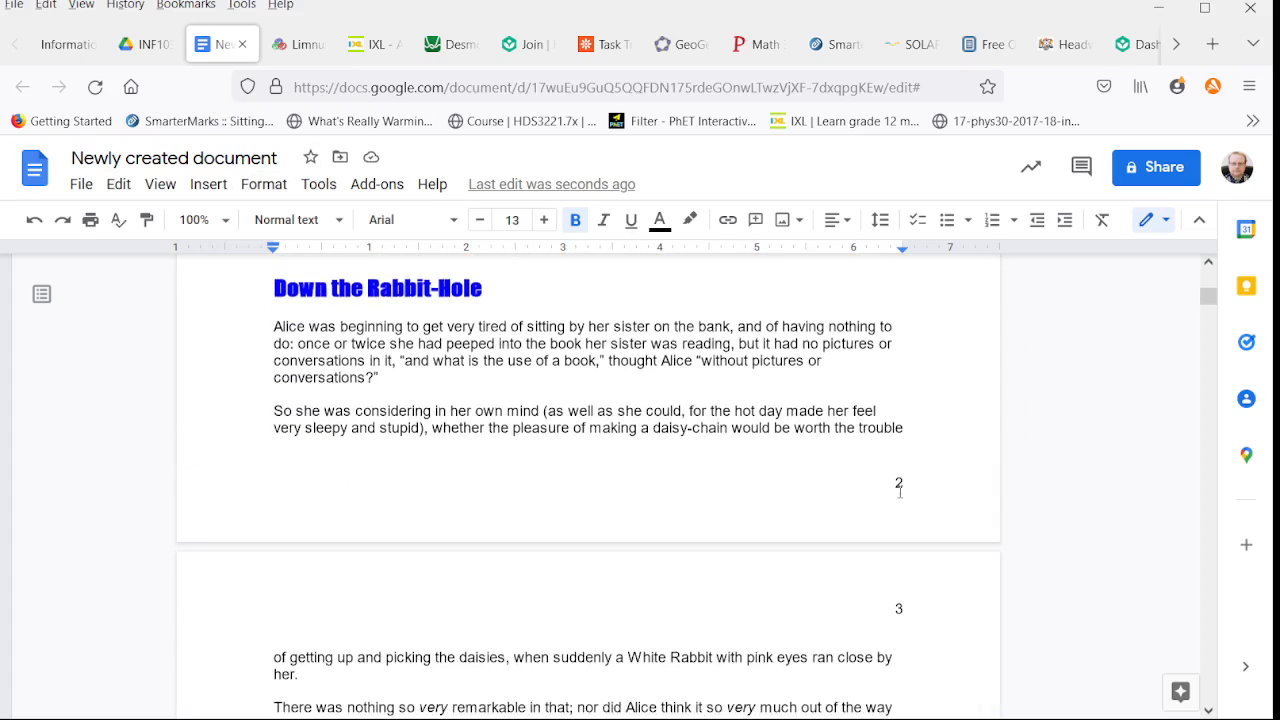
- Delete the page number from the header of the Alice's Adventures in Wonderland contents page
scroll(920, 470, "up", 15)
left_click(886, 440)
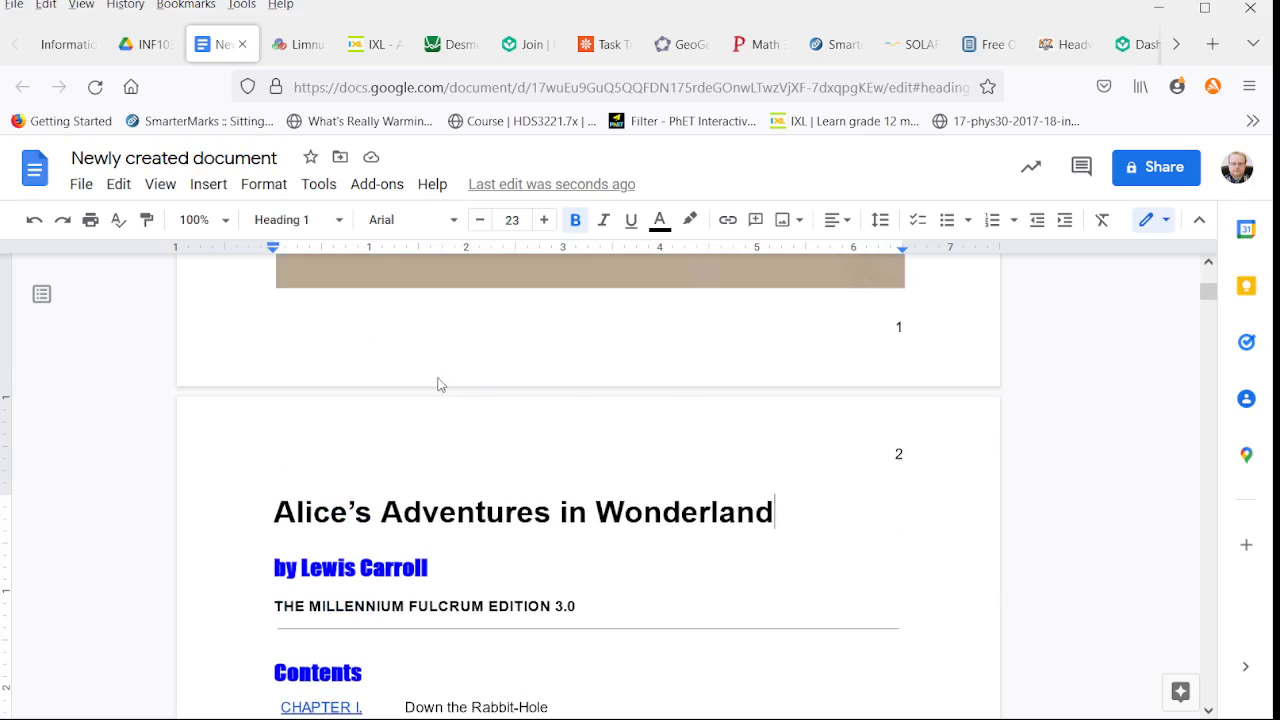
left_click(909, 450)
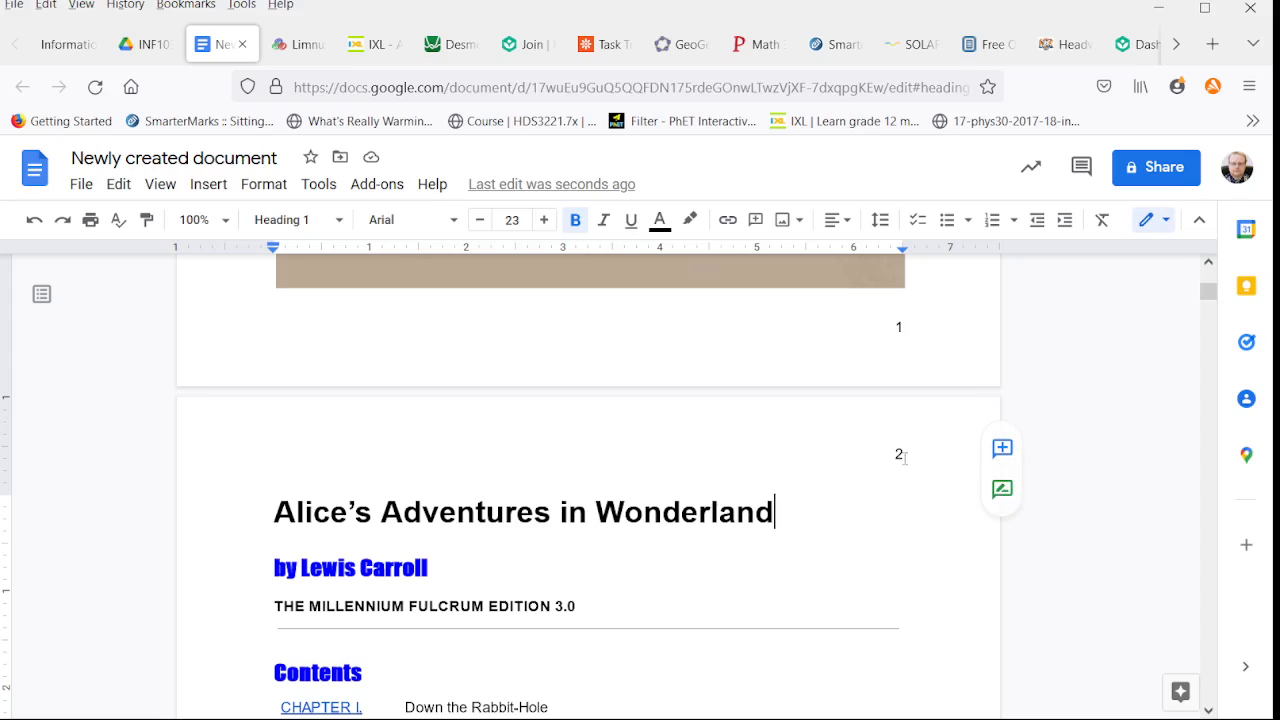
left_click(901, 454)
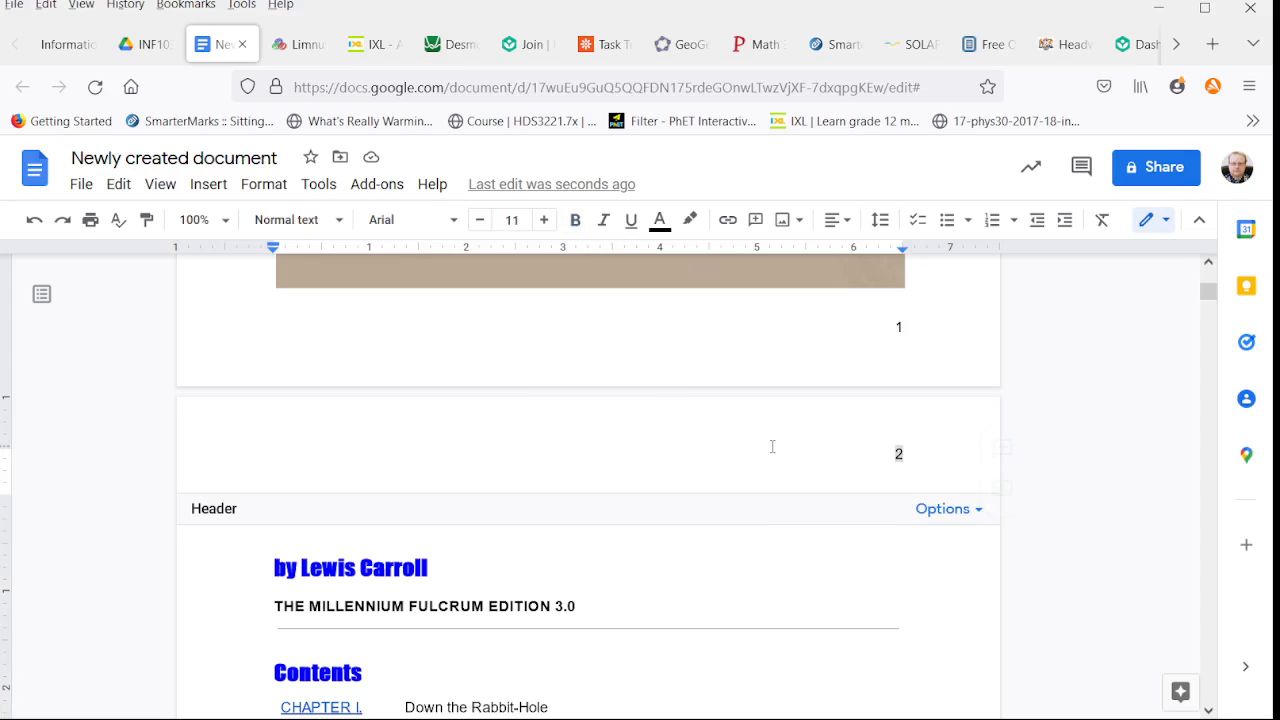
key("BackSpace")
left_click(1046, 517)
- Examine the headers and footers of the following pages for page numbers
scroll(932, 480, "down", 10)
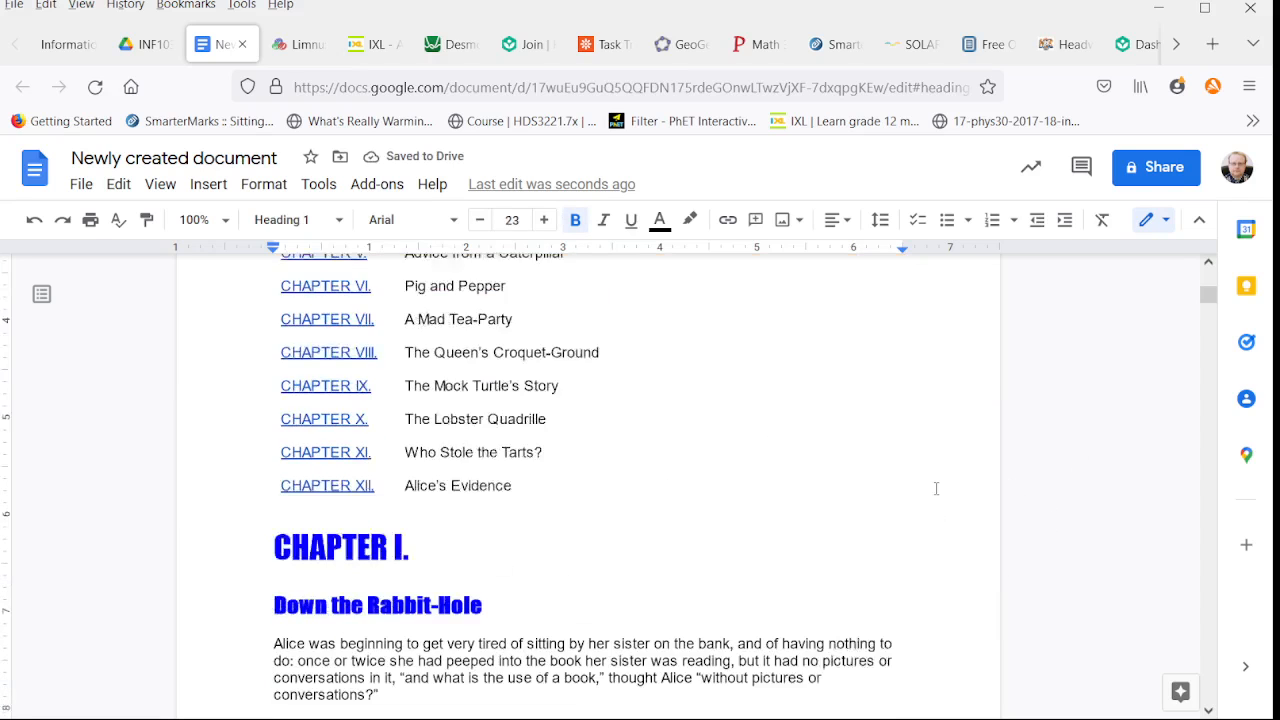
scroll(930, 472, "down", 10)
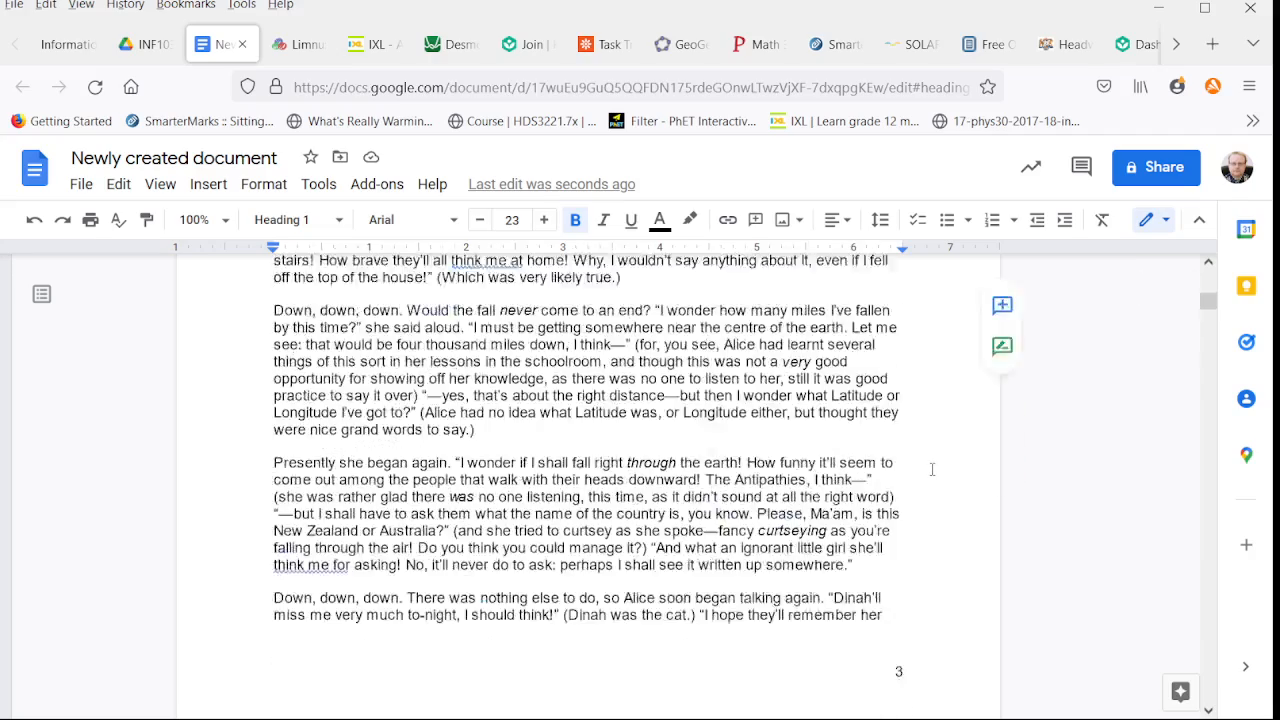
scroll(930, 469, "down", 3)
scroll(932, 430, "up", 6)
scroll(935, 380, "down", 3)
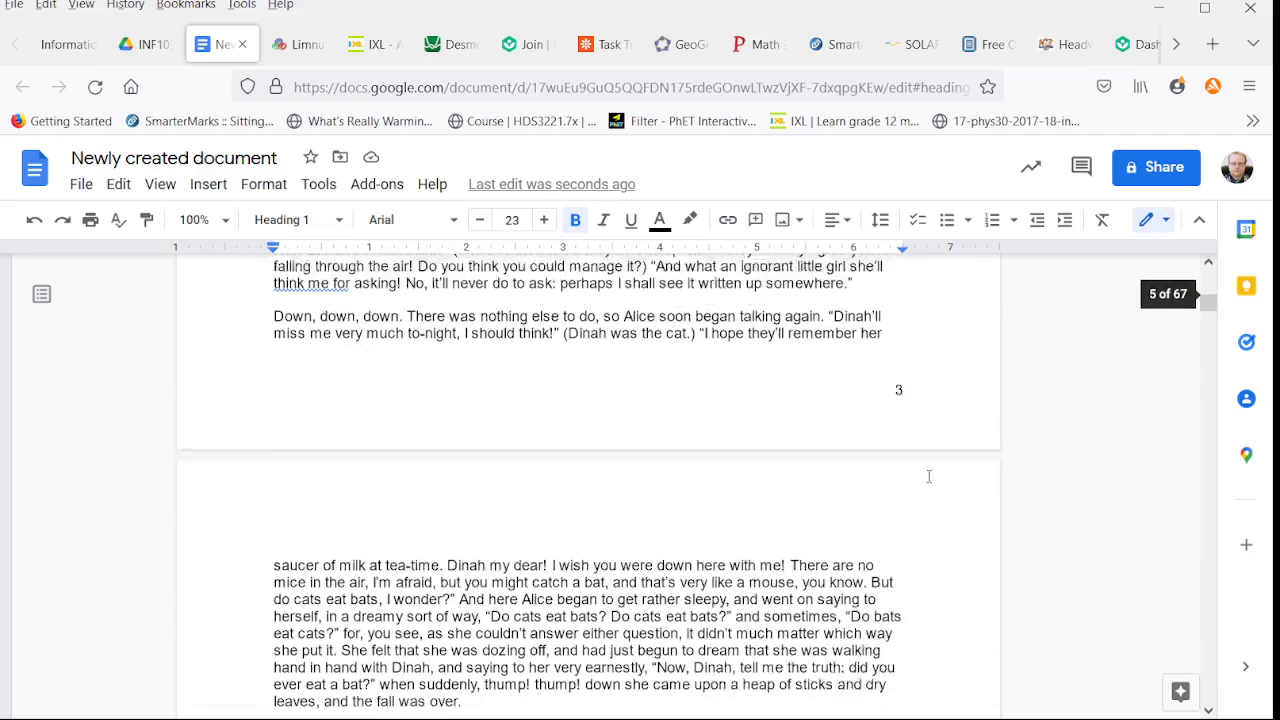
scroll(956, 500, "down", 9)
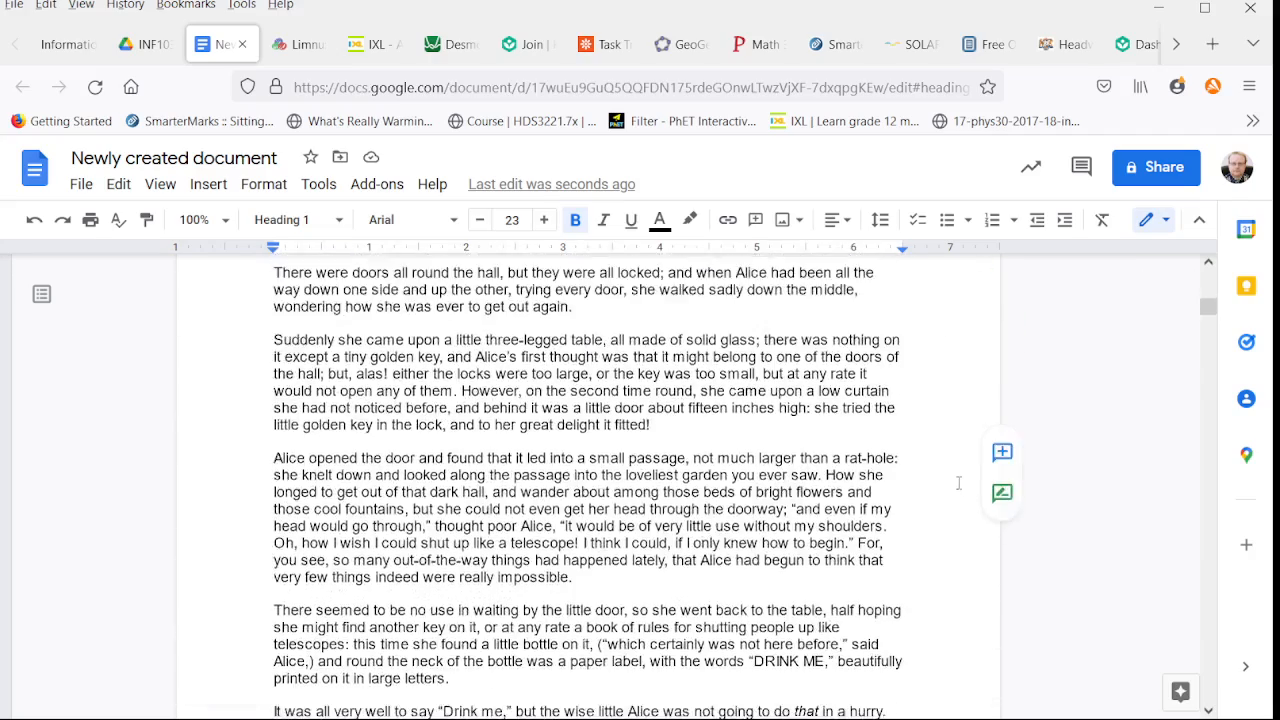
scroll(957, 477, "down", 4)
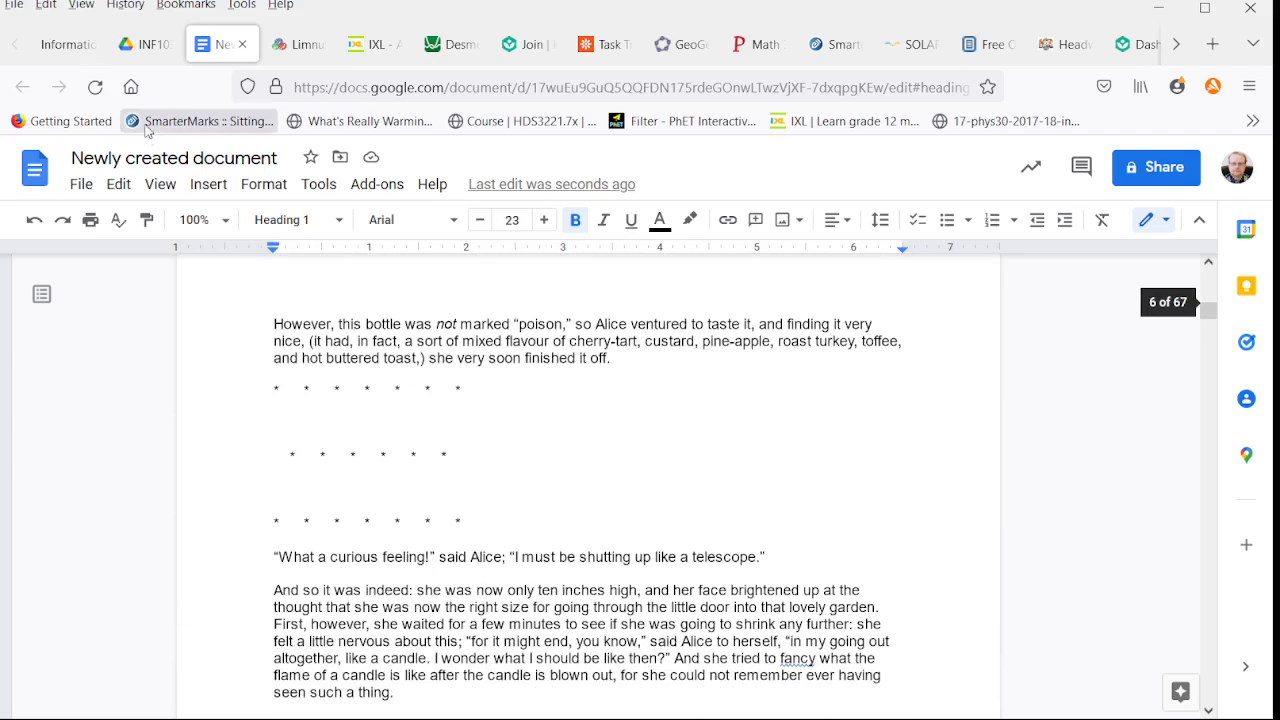
- Review the additional page number options for position, first page display and starting number, leaving them unapplied
left_click(208, 184)
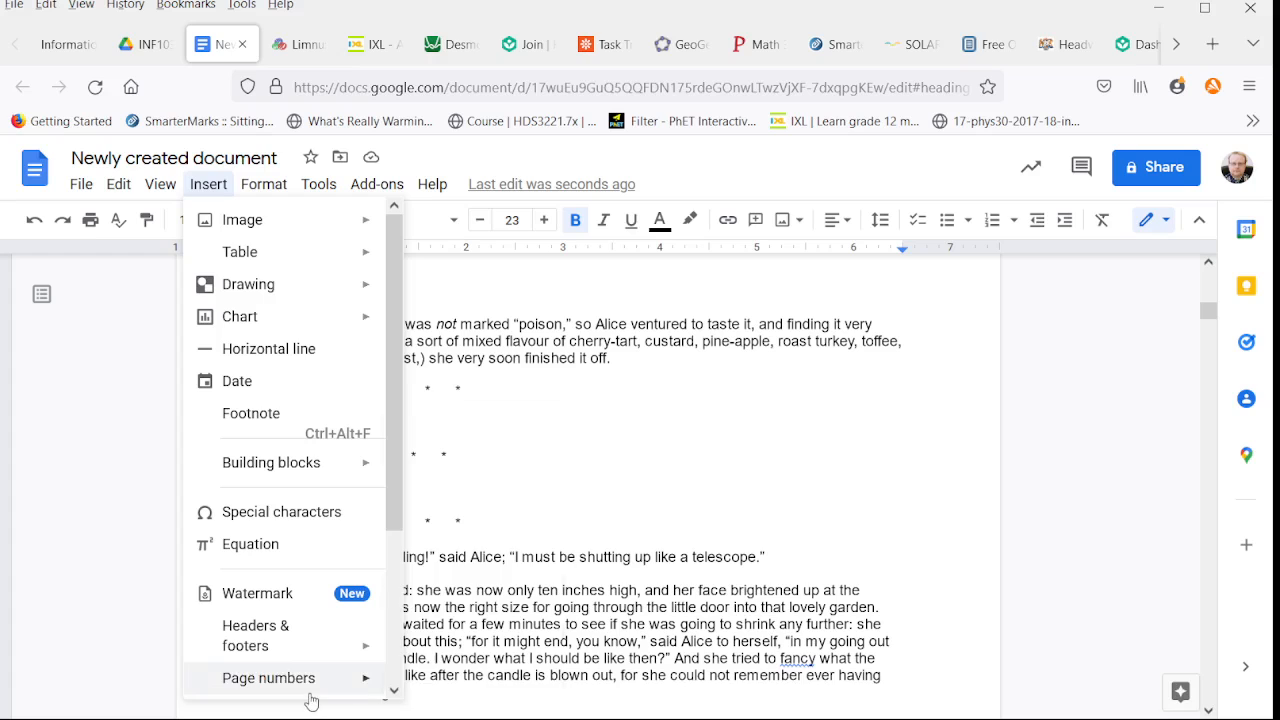
mouse_move(310, 688)
left_click(483, 632)
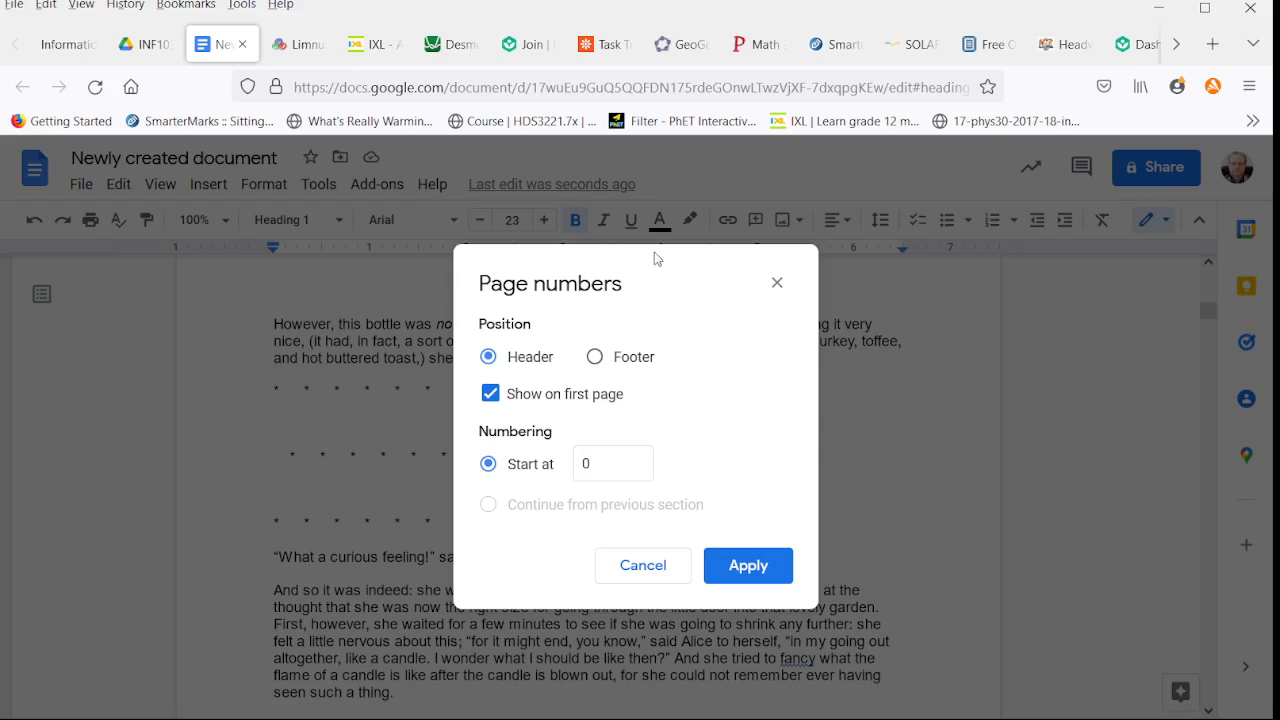
left_click(776, 285)
- Insert the total page count at the end of the Alice's Adventures in Wonderland heading, and delete it again
left_click(217, 187)
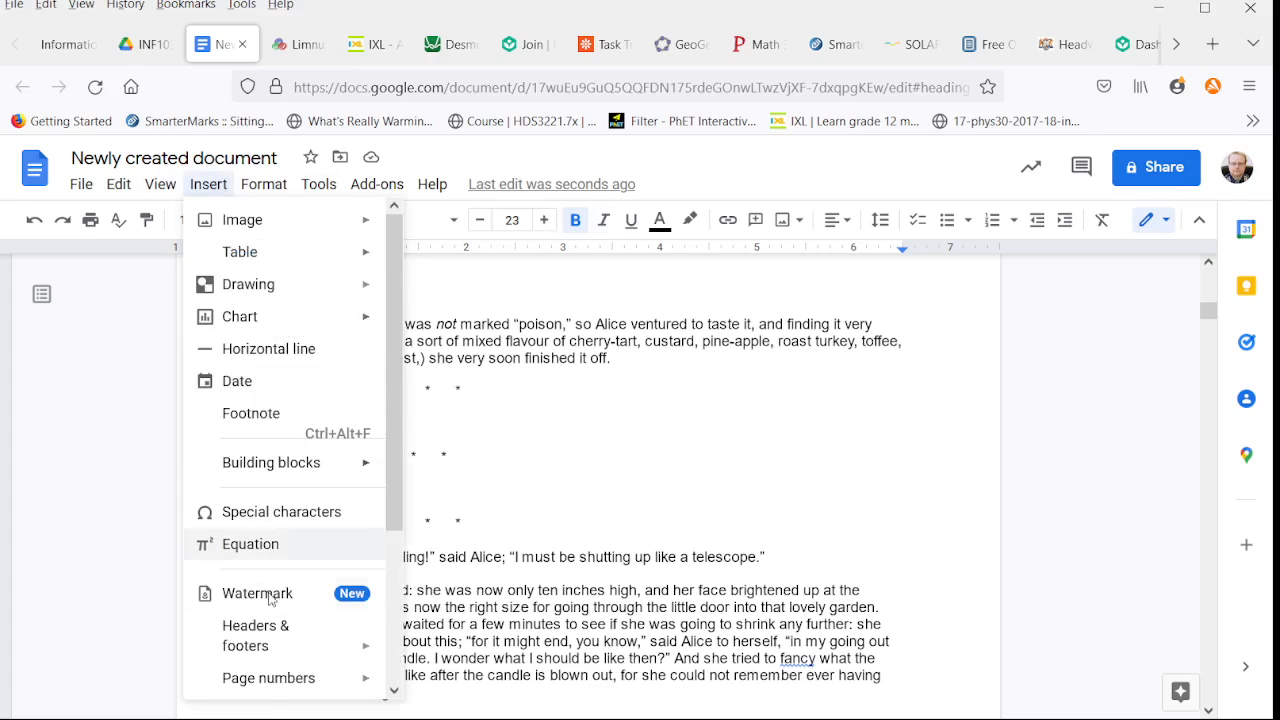
mouse_move(277, 677)
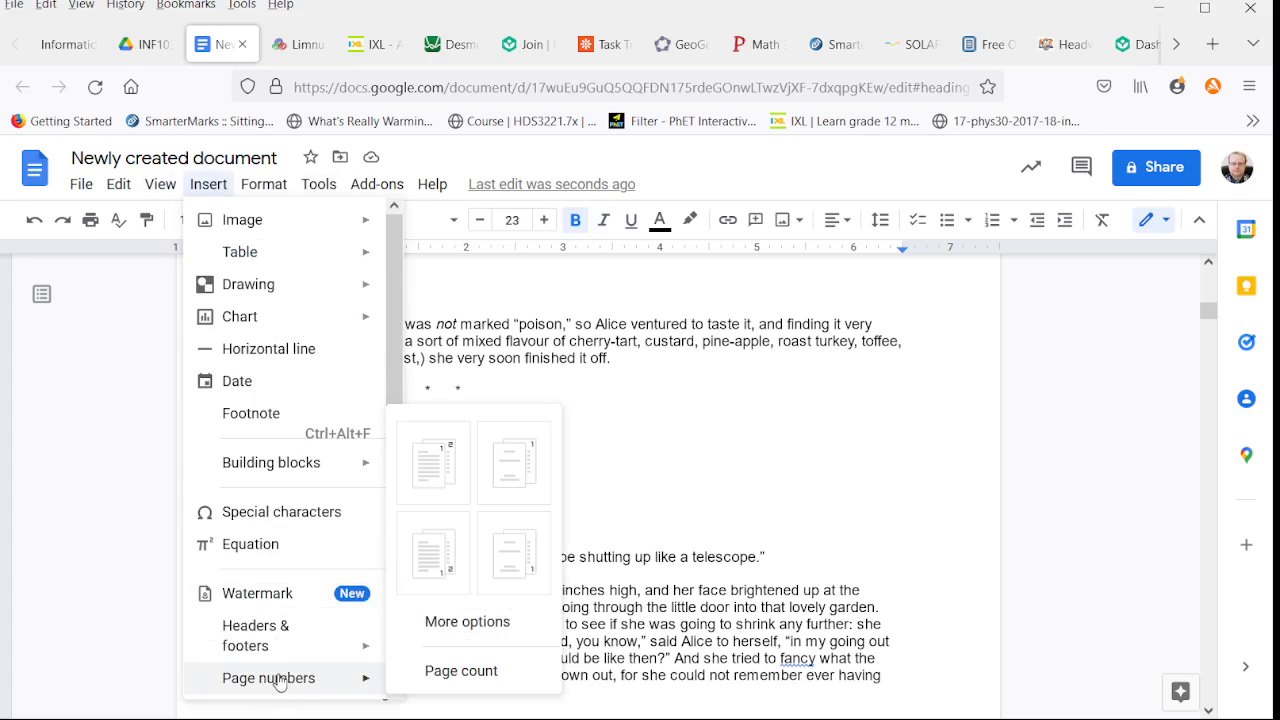
left_click(457, 674)
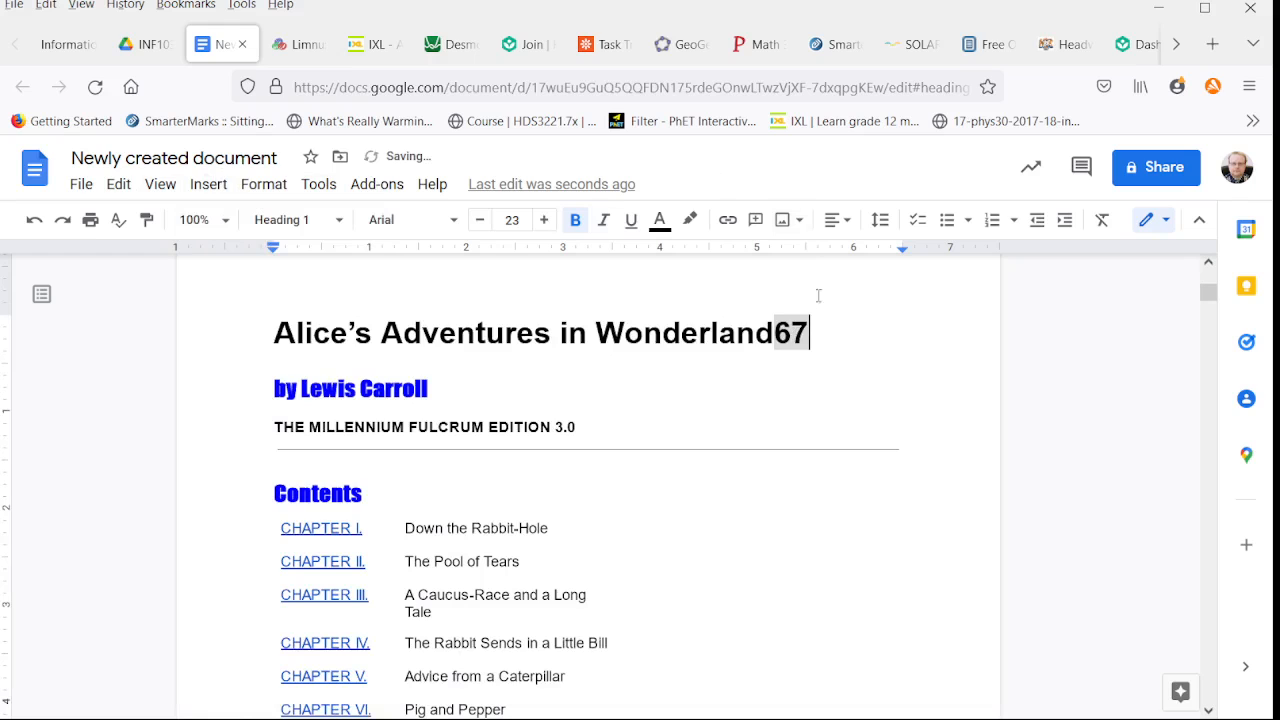
scroll(800, 355, "up", 3)
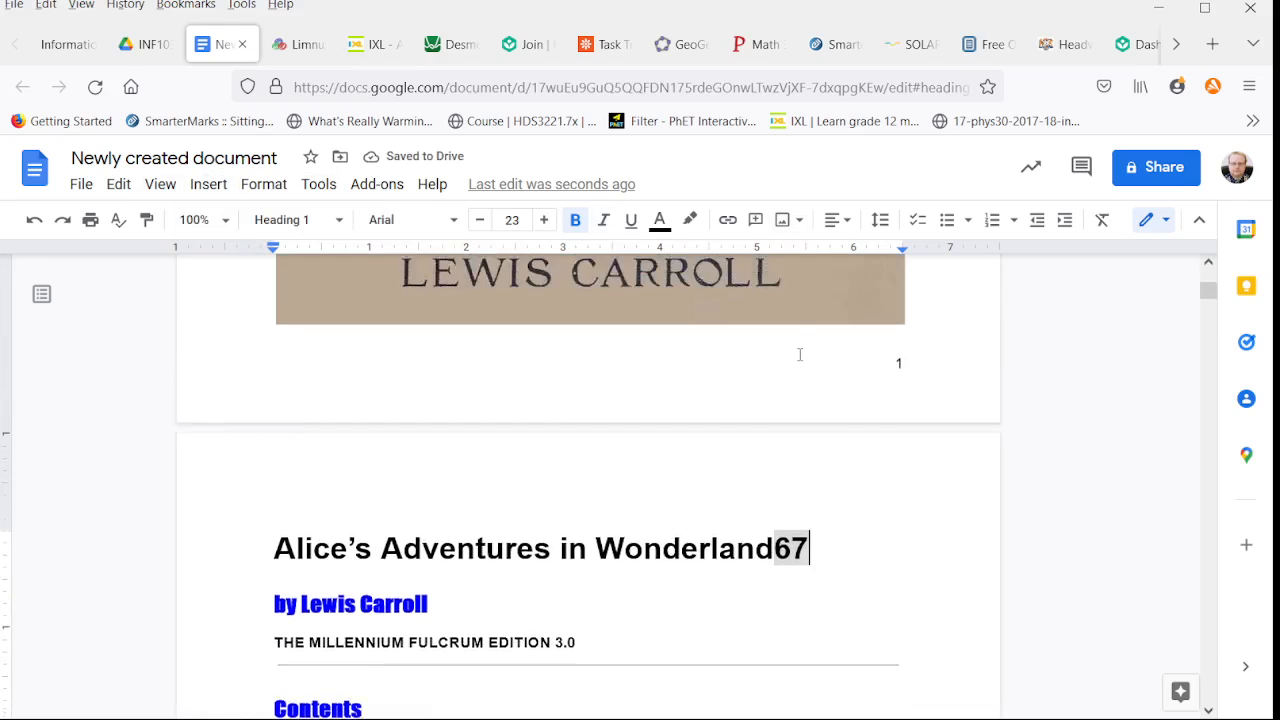
scroll(800, 357, "up", 1)
scroll(800, 365, "down", 3)
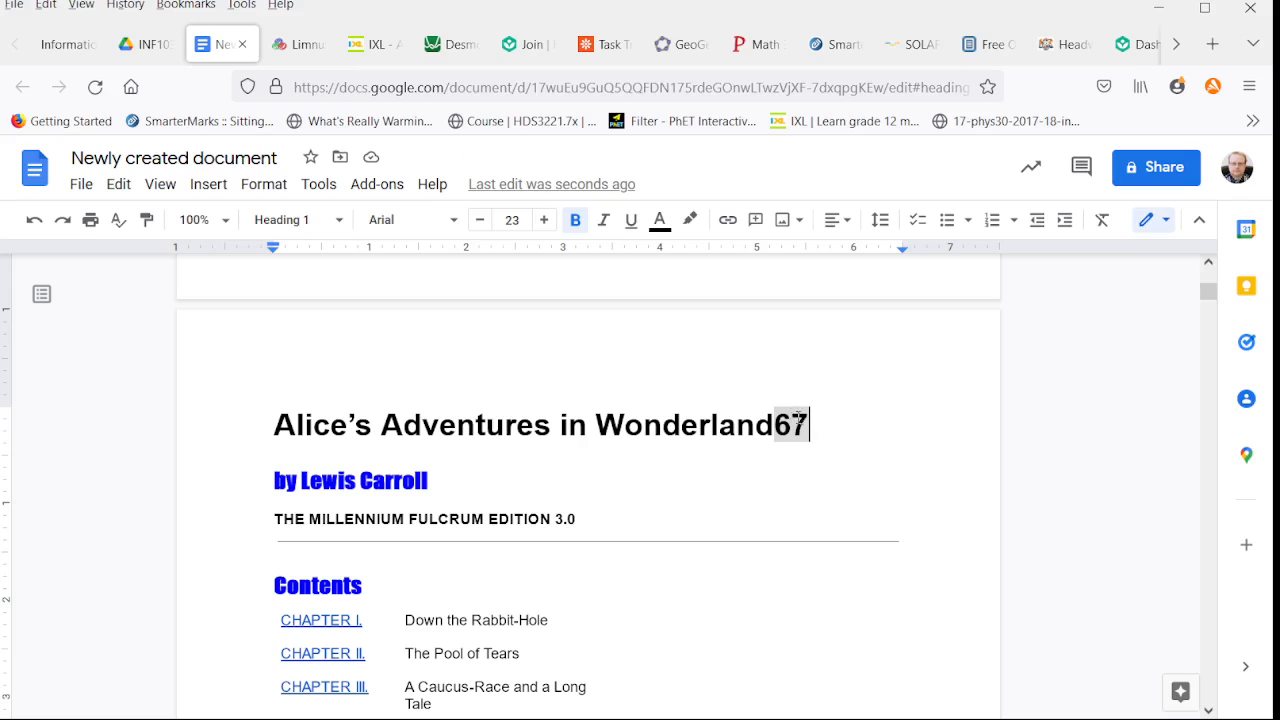
key("BackSpace")
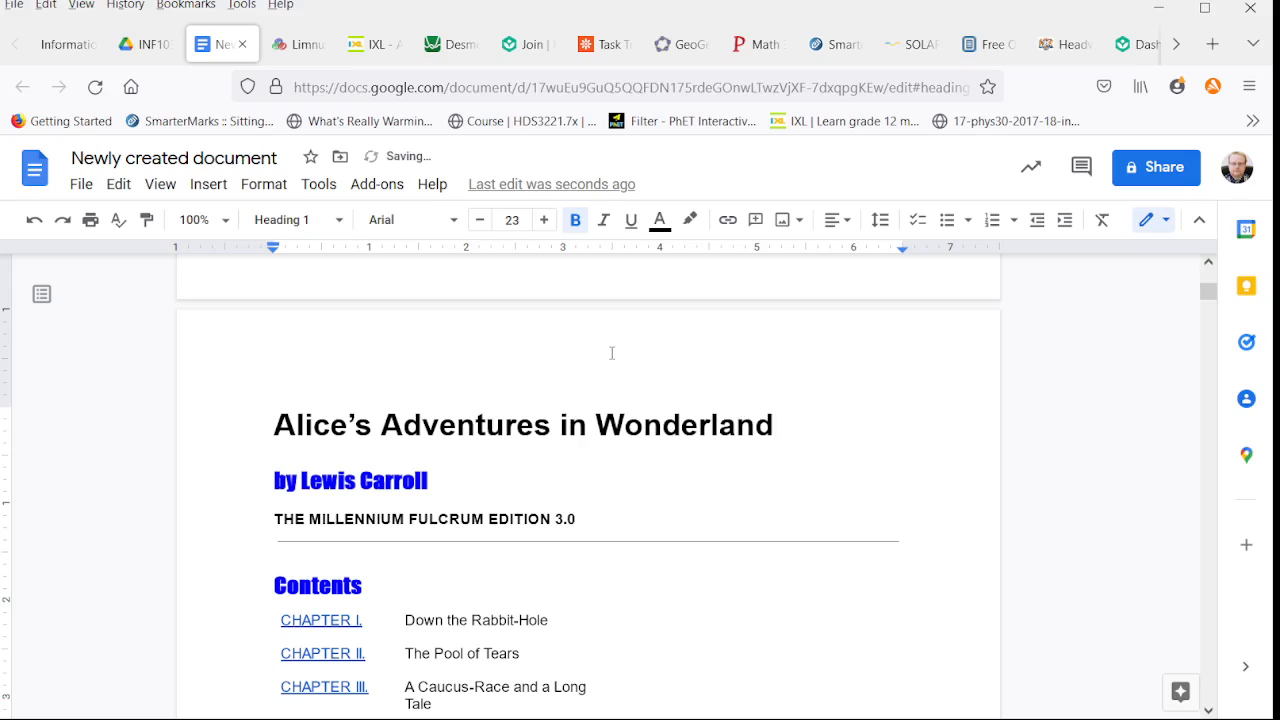
- Open the header of the Alice's Adventures in Wonderland contents page for editing
left_click(894, 337)
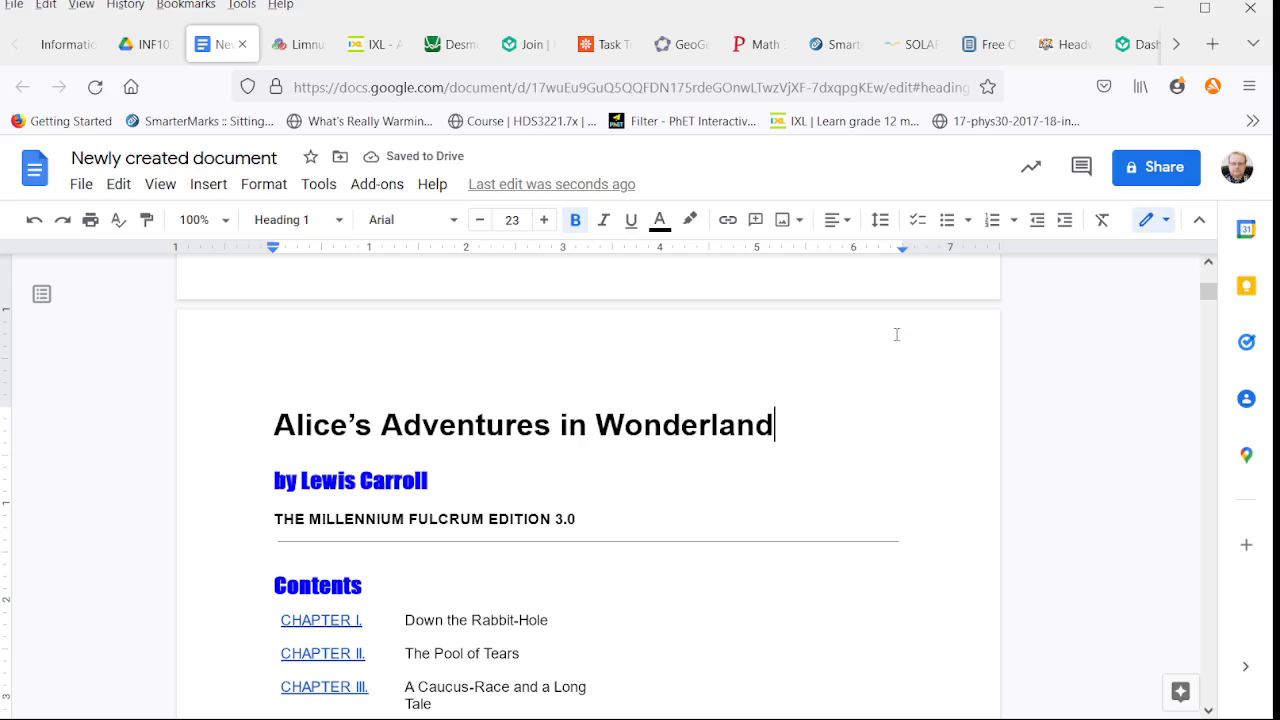
left_click(207, 186)
mouse_move(276, 643)
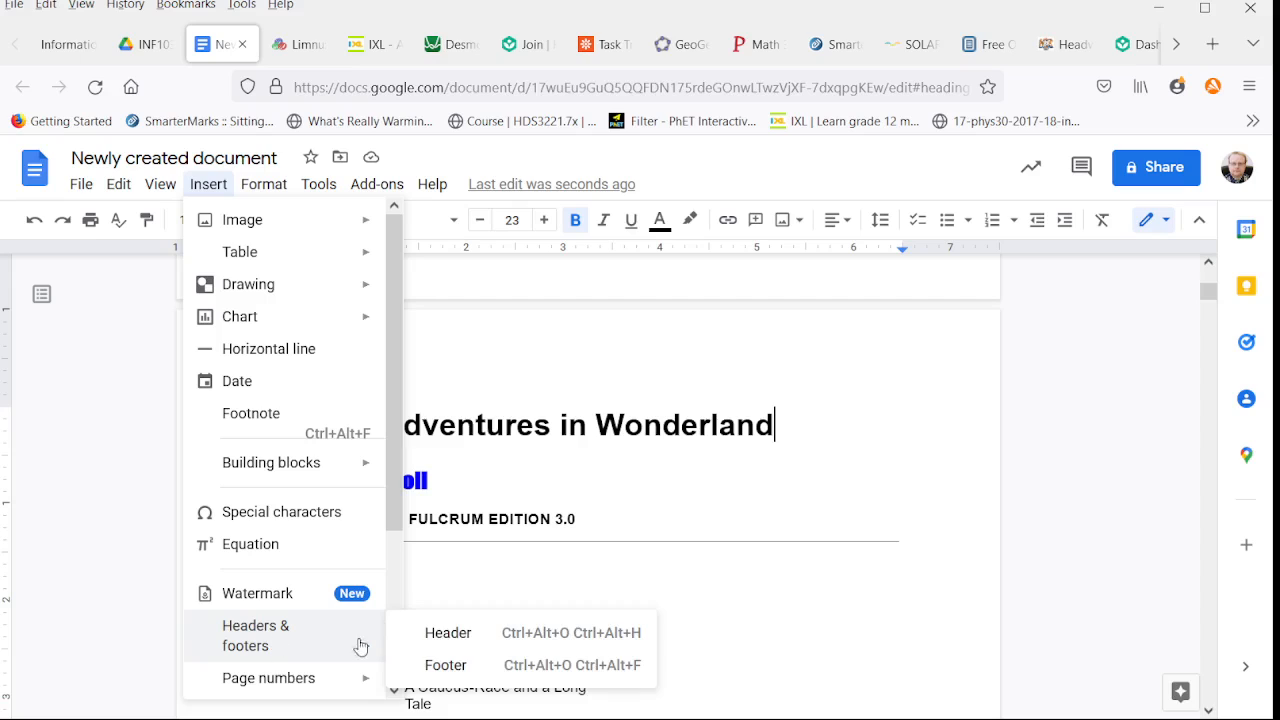
left_click(423, 634)
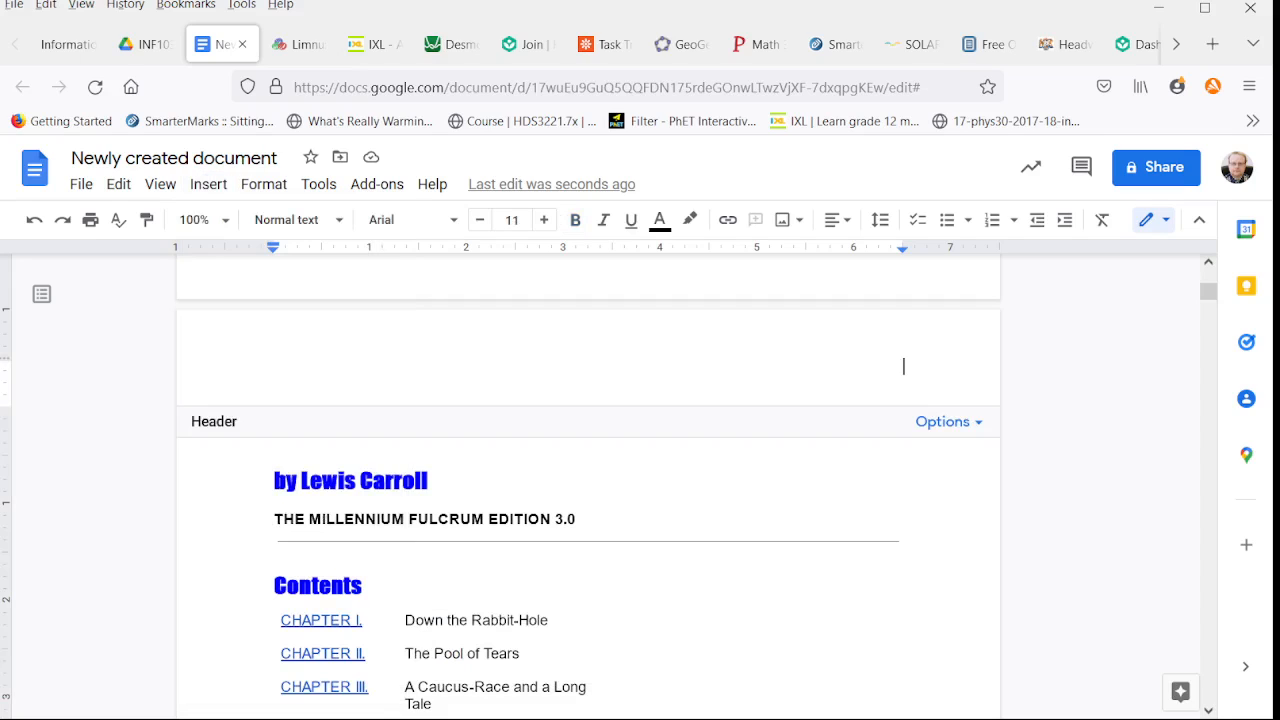
- Enter "Page" in the header followed by an automatic page number, with header position, shown on first page and numbering starting at 0
type("Page")
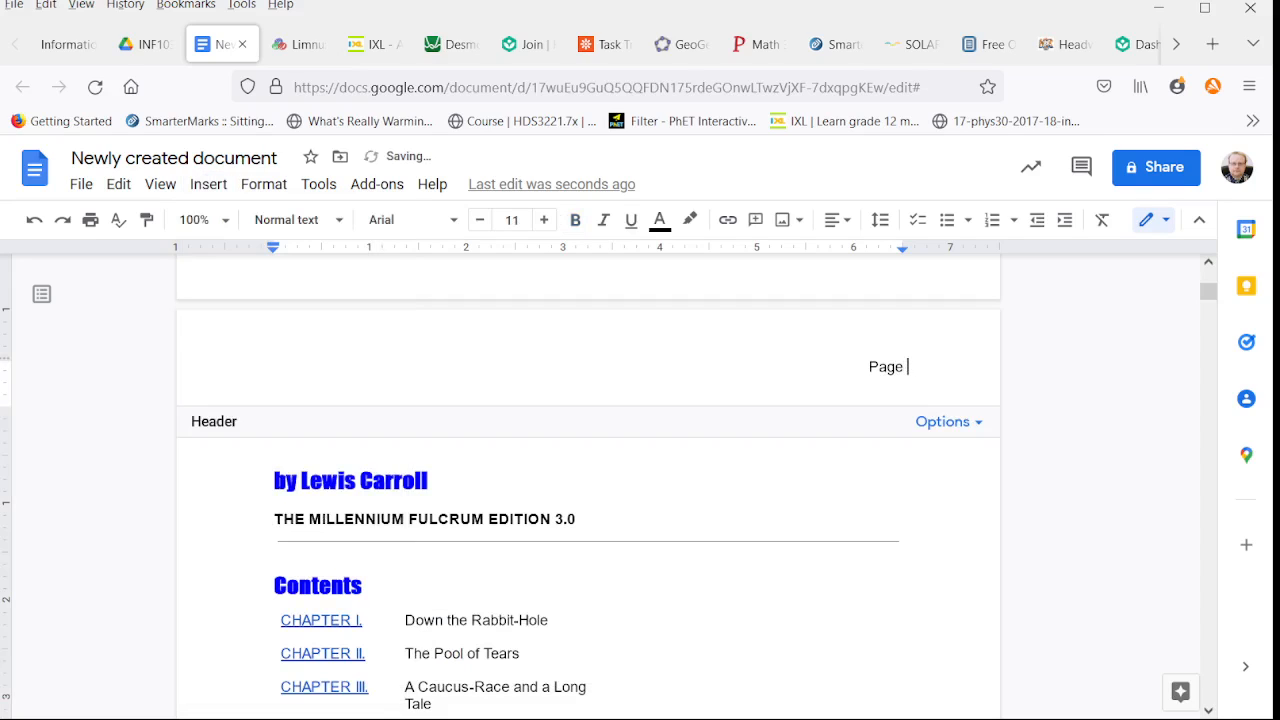
left_click(216, 190)
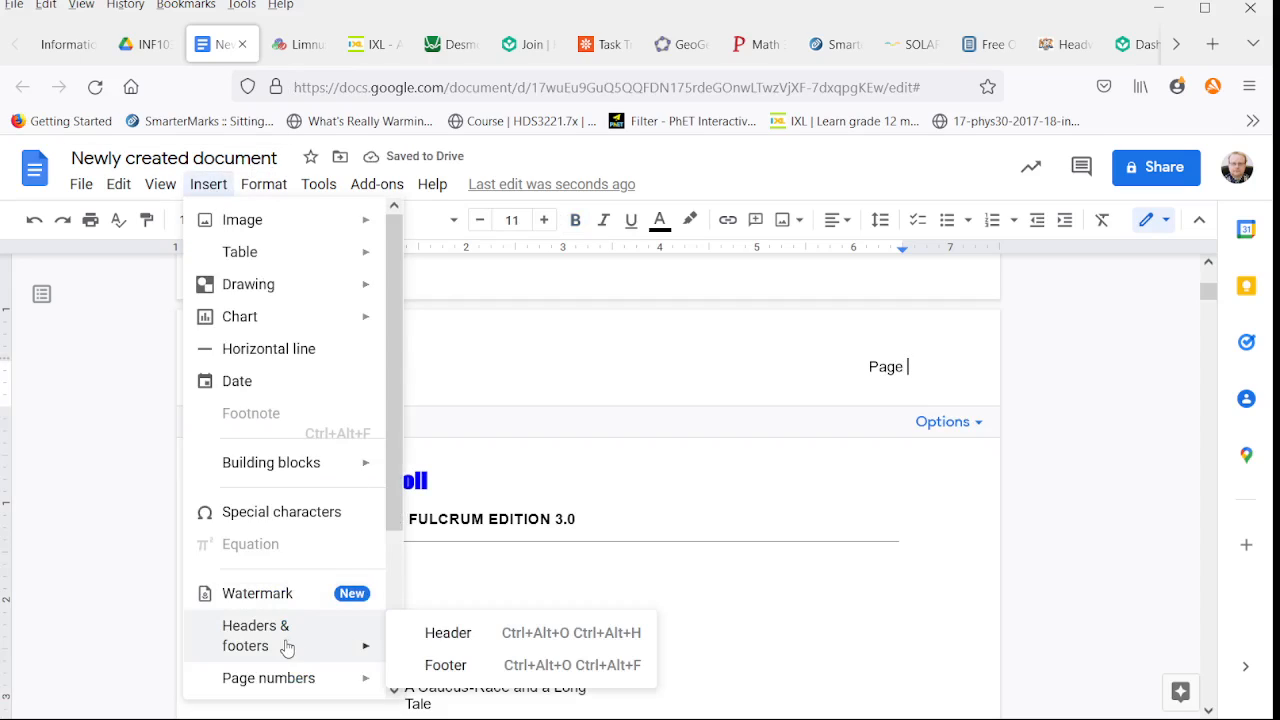
mouse_move(331, 697)
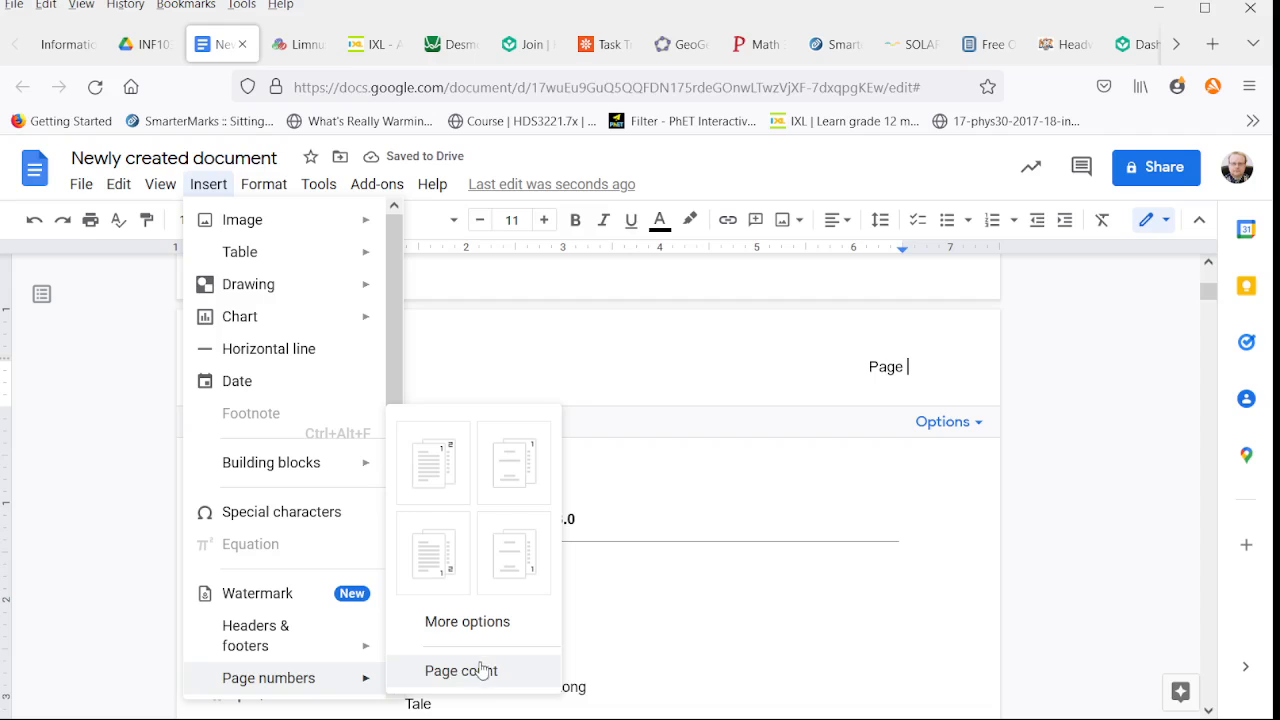
left_click(484, 630)
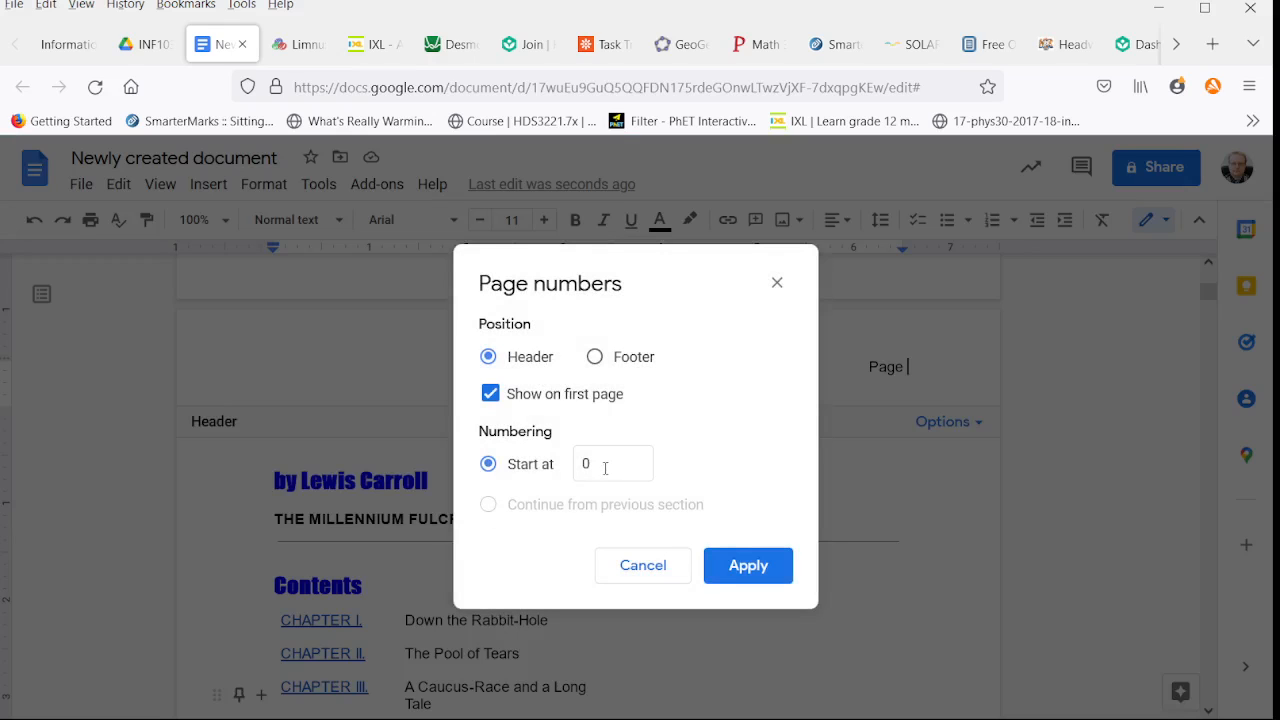
left_click(752, 566)
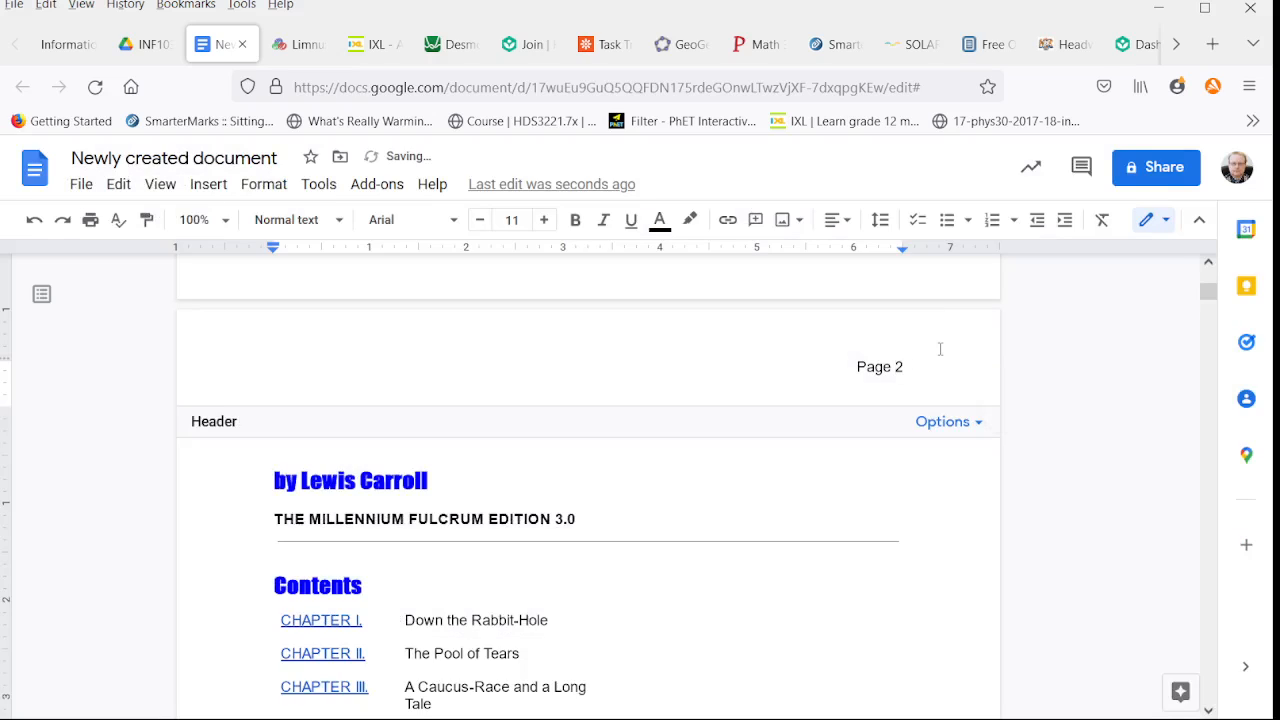
- Add "of" and the total page count after the header's page number, and return to the document body
type("of")
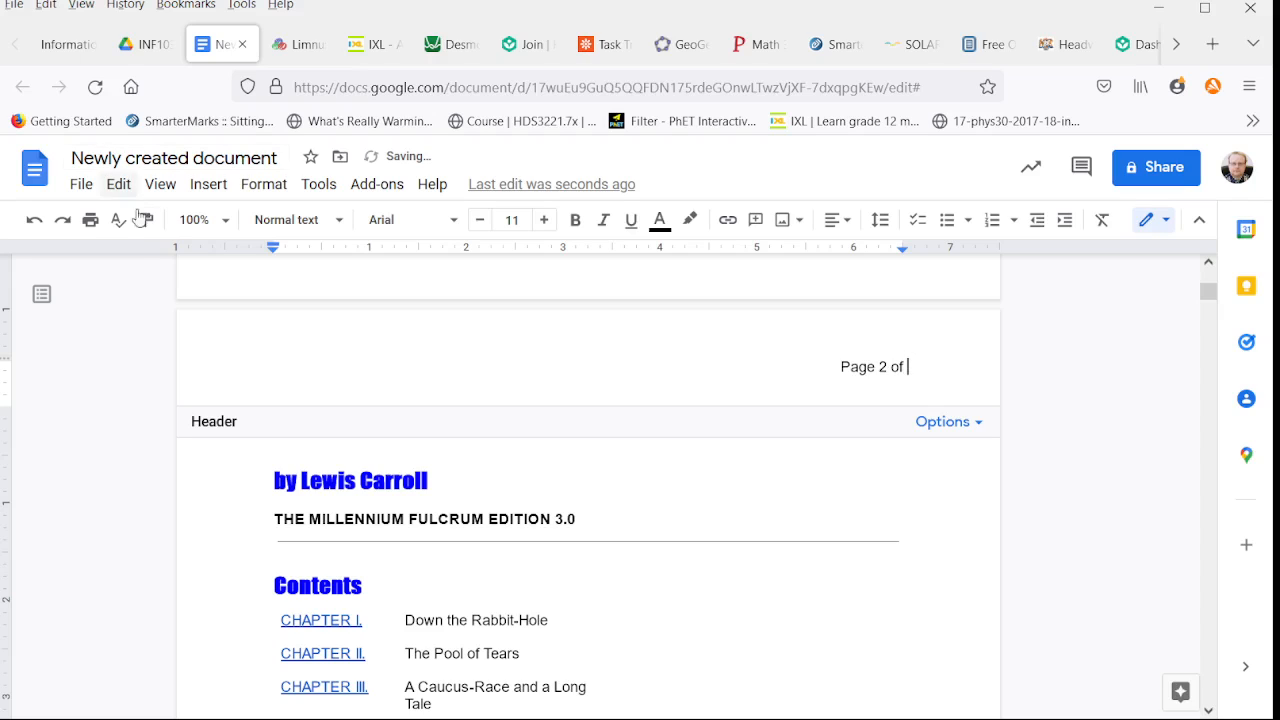
left_click(208, 184)
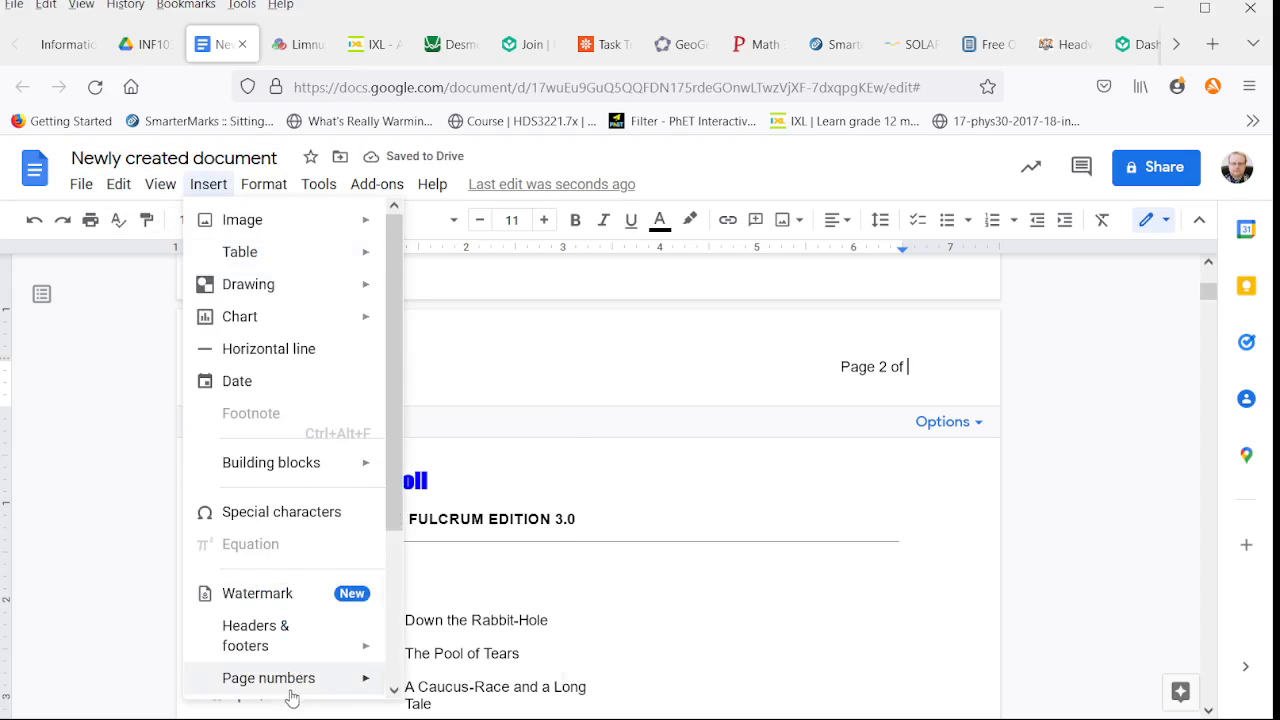
mouse_move(290, 690)
left_click(470, 678)
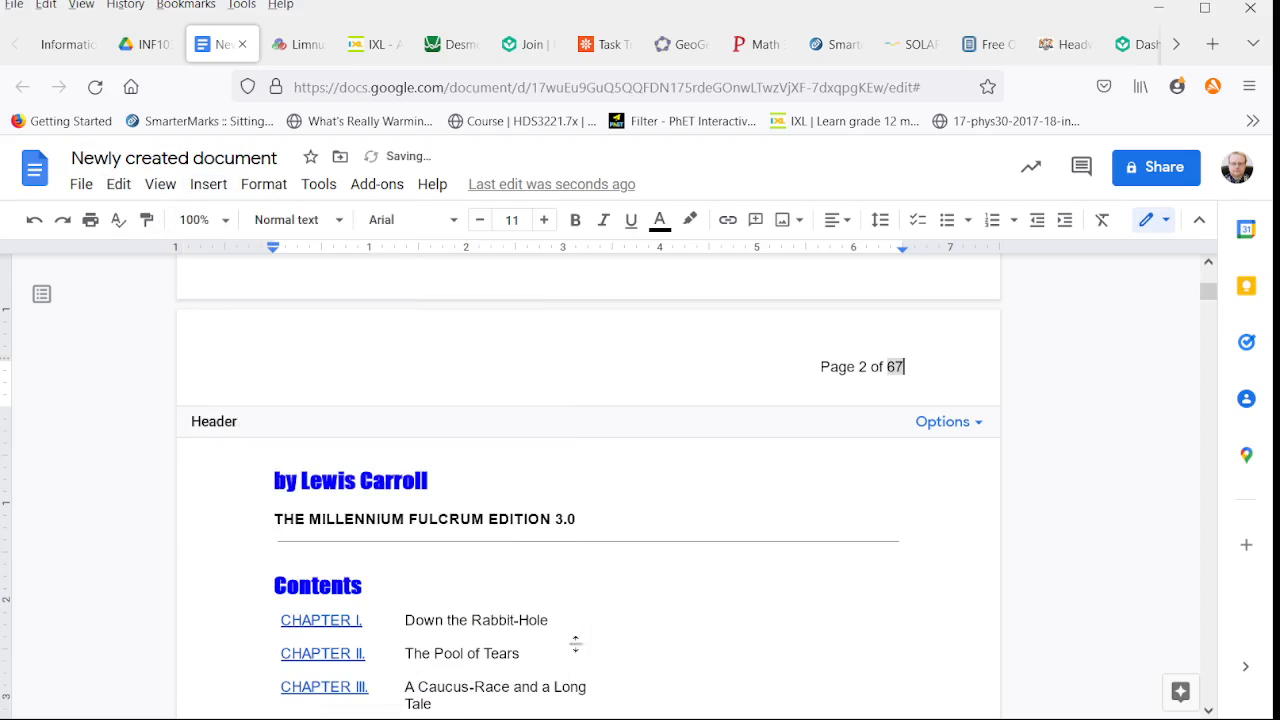
left_click(1143, 454)
- Examine the page numbering in the headers and footers of the following pages, and review the available page number choices
scroll(951, 416, "down", 9)
scroll(951, 416, "down", 15)
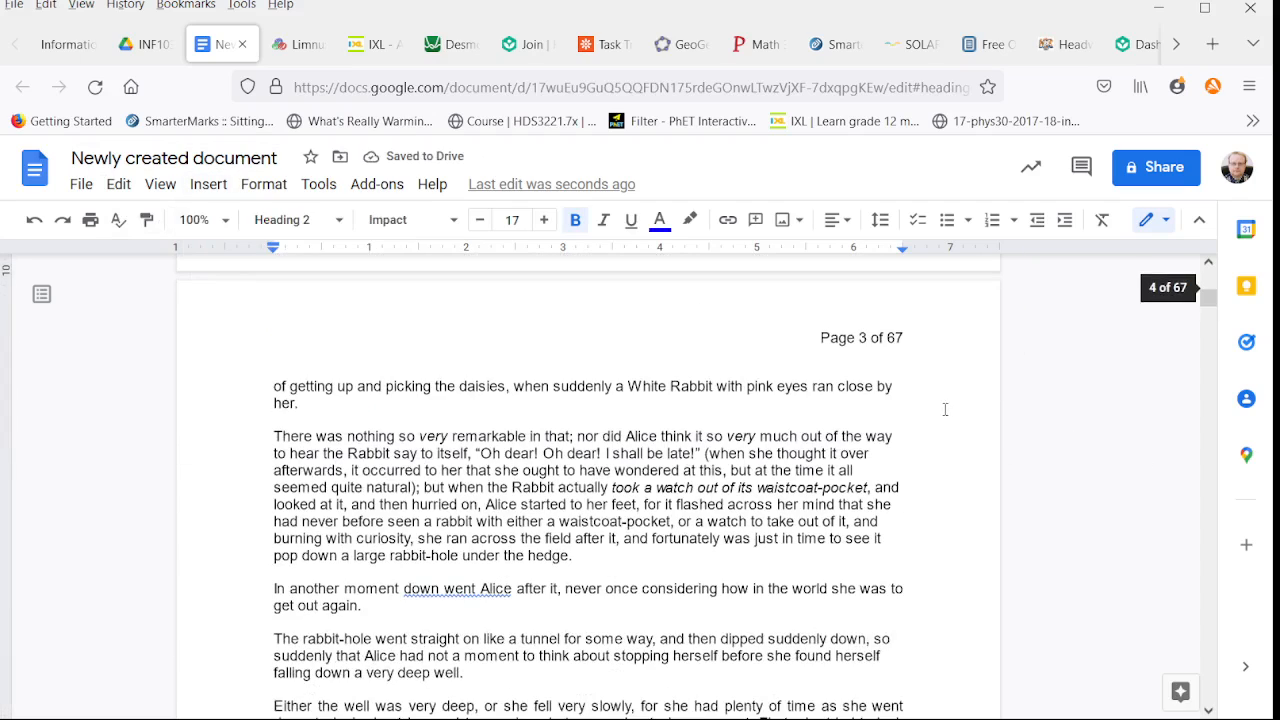
scroll(860, 410, "up", 3)
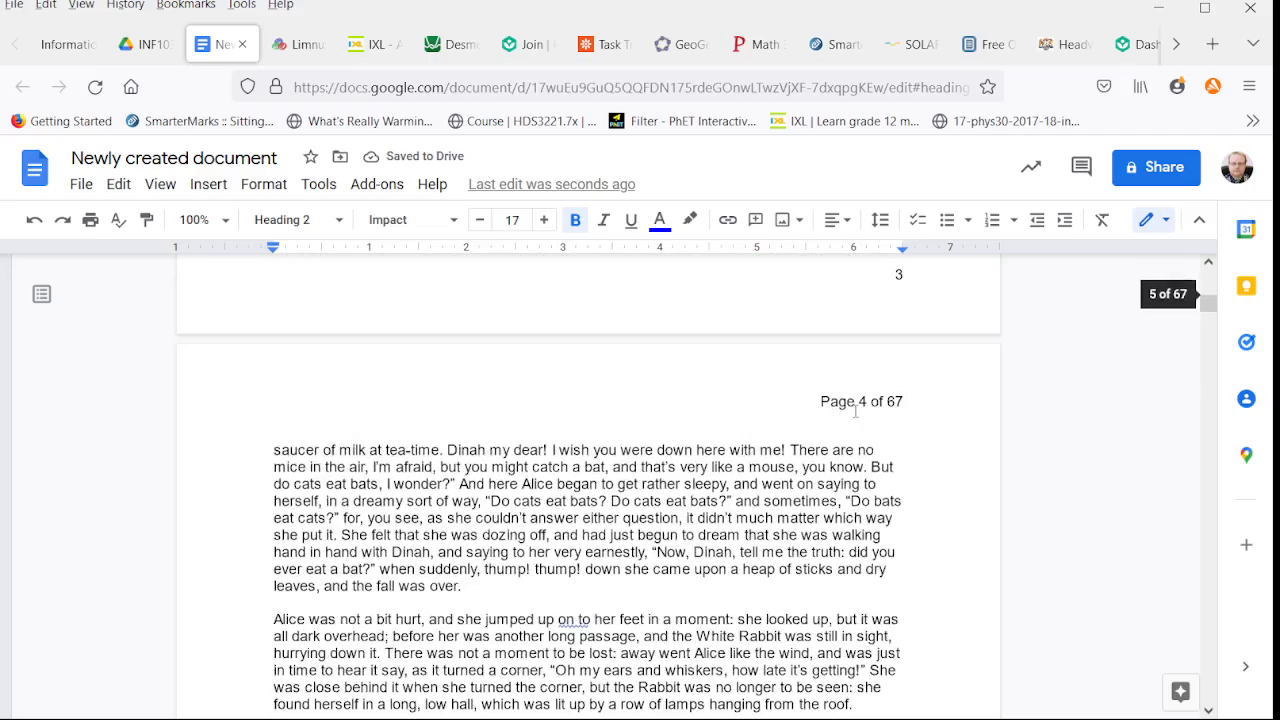
scroll(850, 420, "down", 14)
scroll(843, 433, "up", 3)
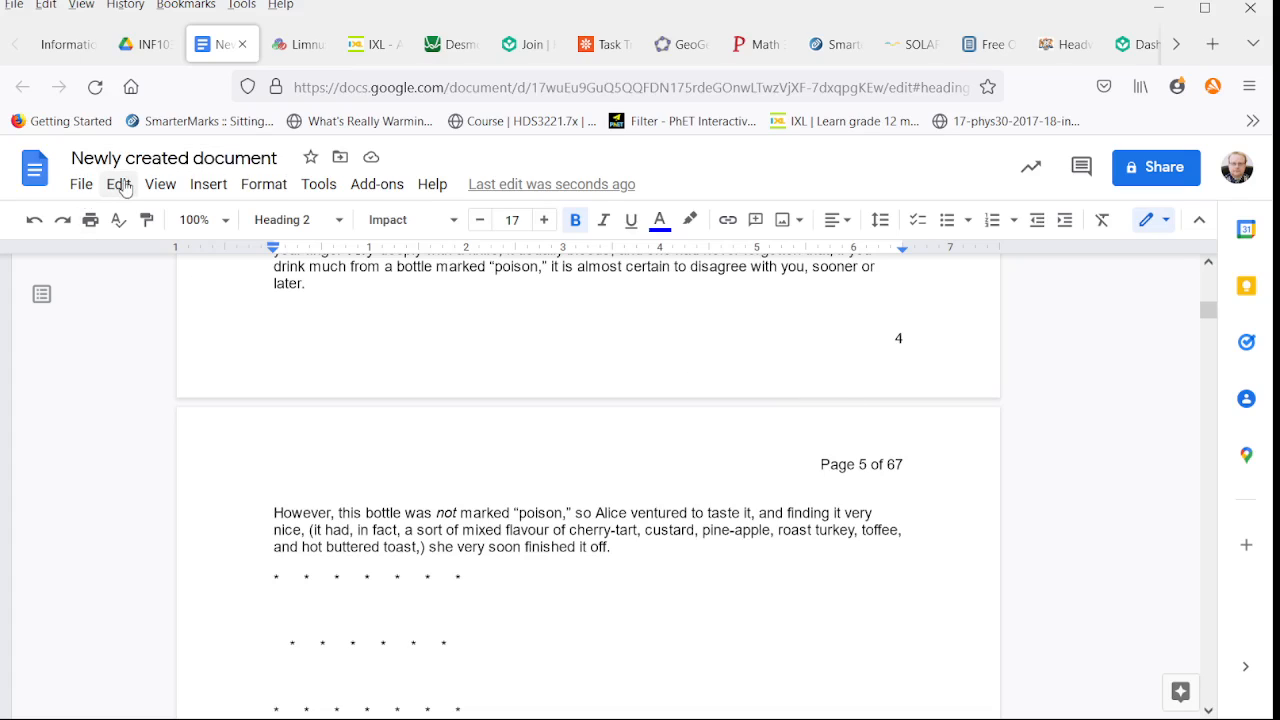
left_click(208, 184)
mouse_move(286, 677)
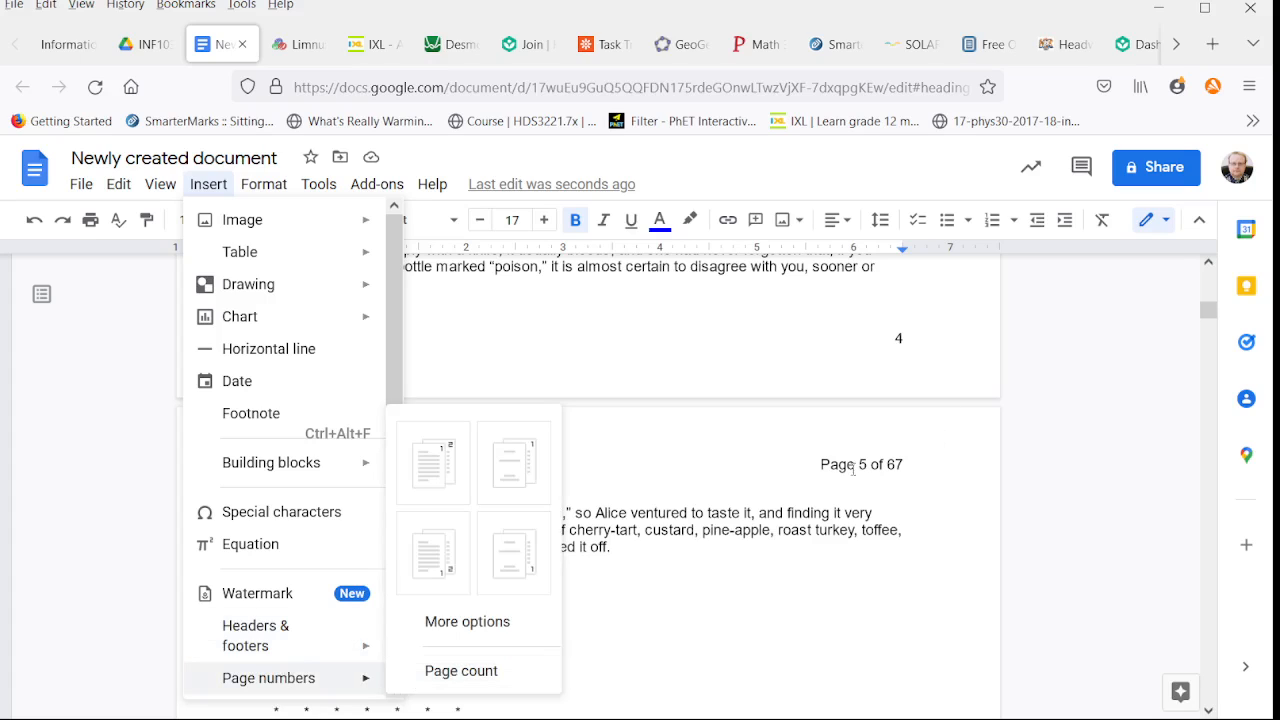
left_click(878, 512)
- Append the line "More pages...." at the very end of the document and insert a page break after it
left_click_drag(1208, 312, 1209, 702)
scroll(732, 538, "up", 1)
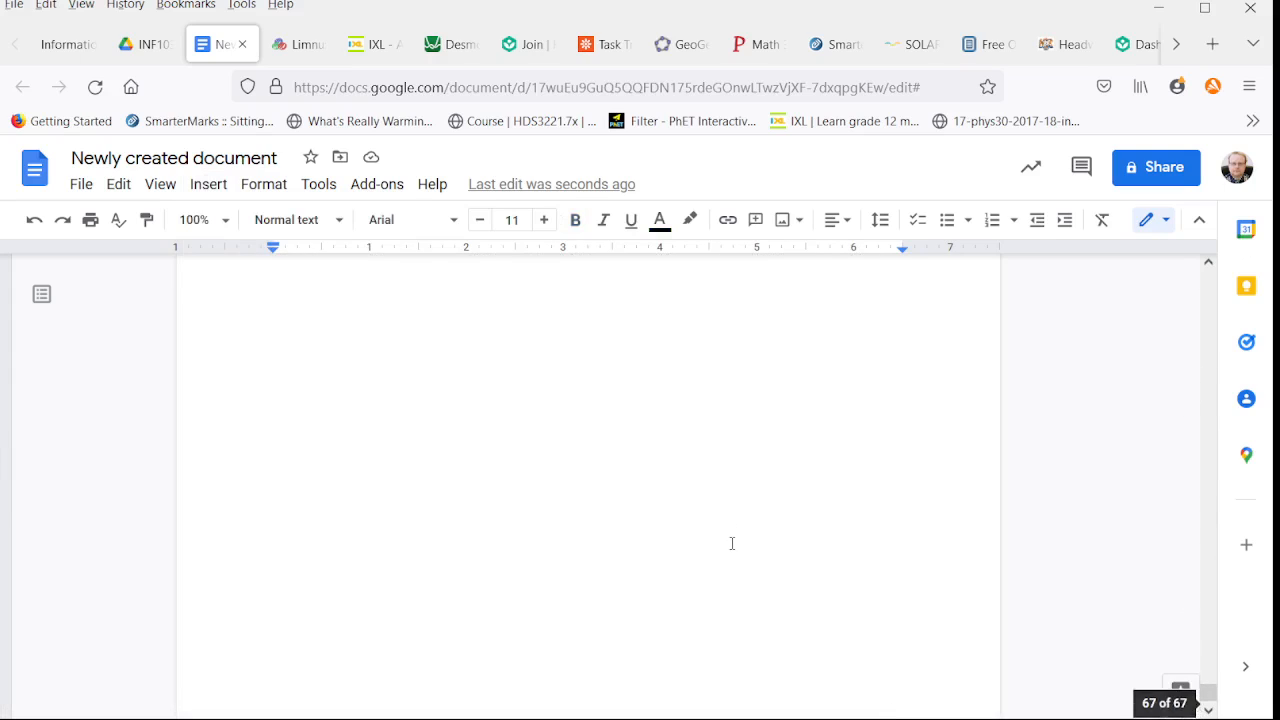
scroll(732, 543, "down", 1)
left_click(723, 527)
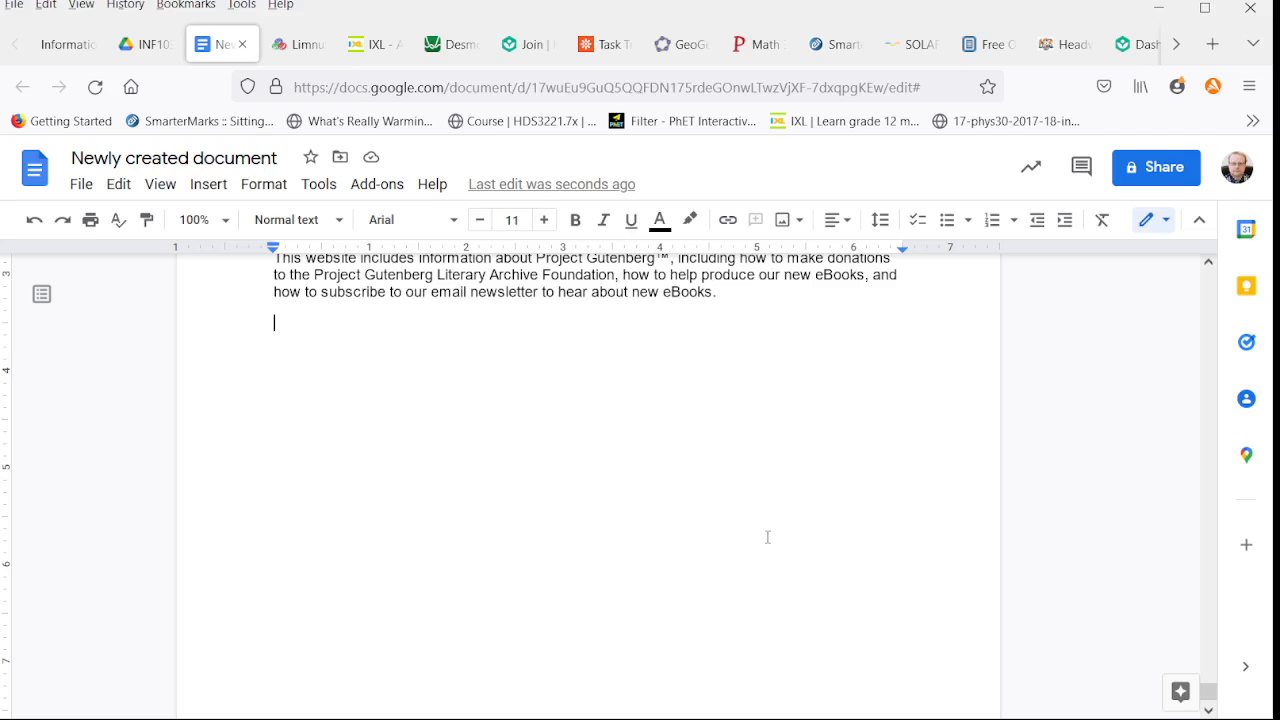
type("More pages..")
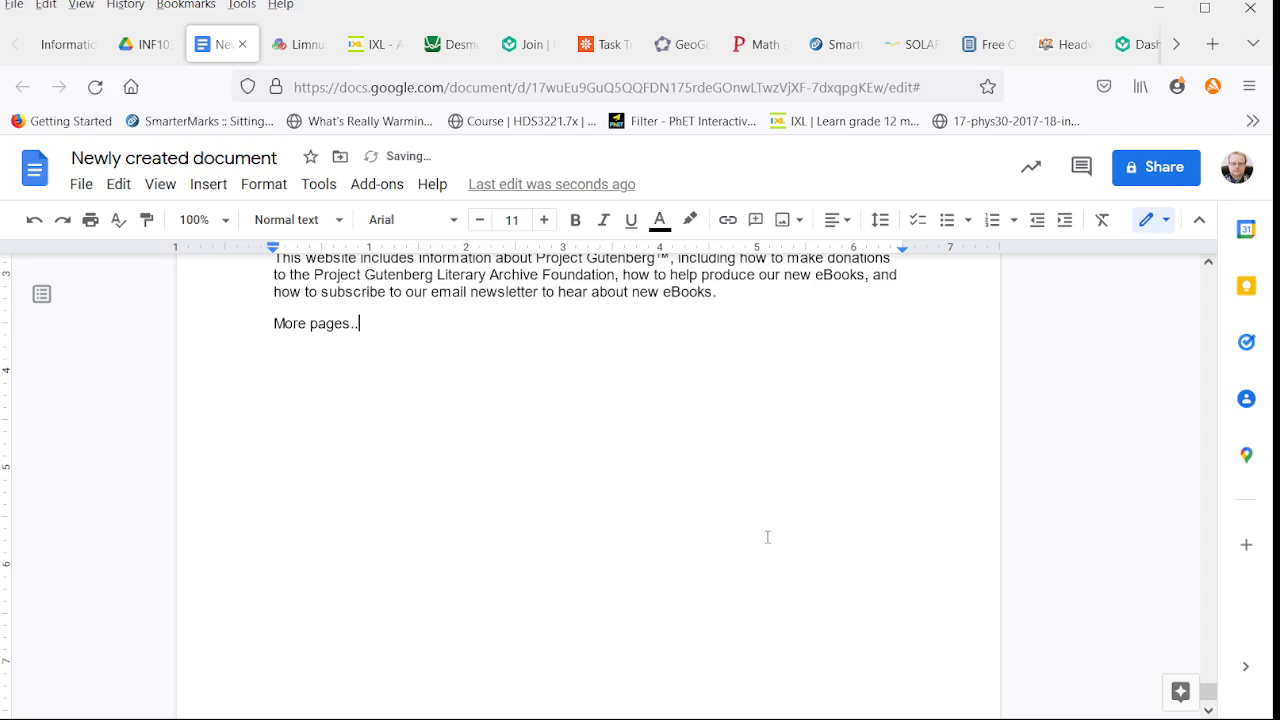
type("..")
key("ctrl+Return")
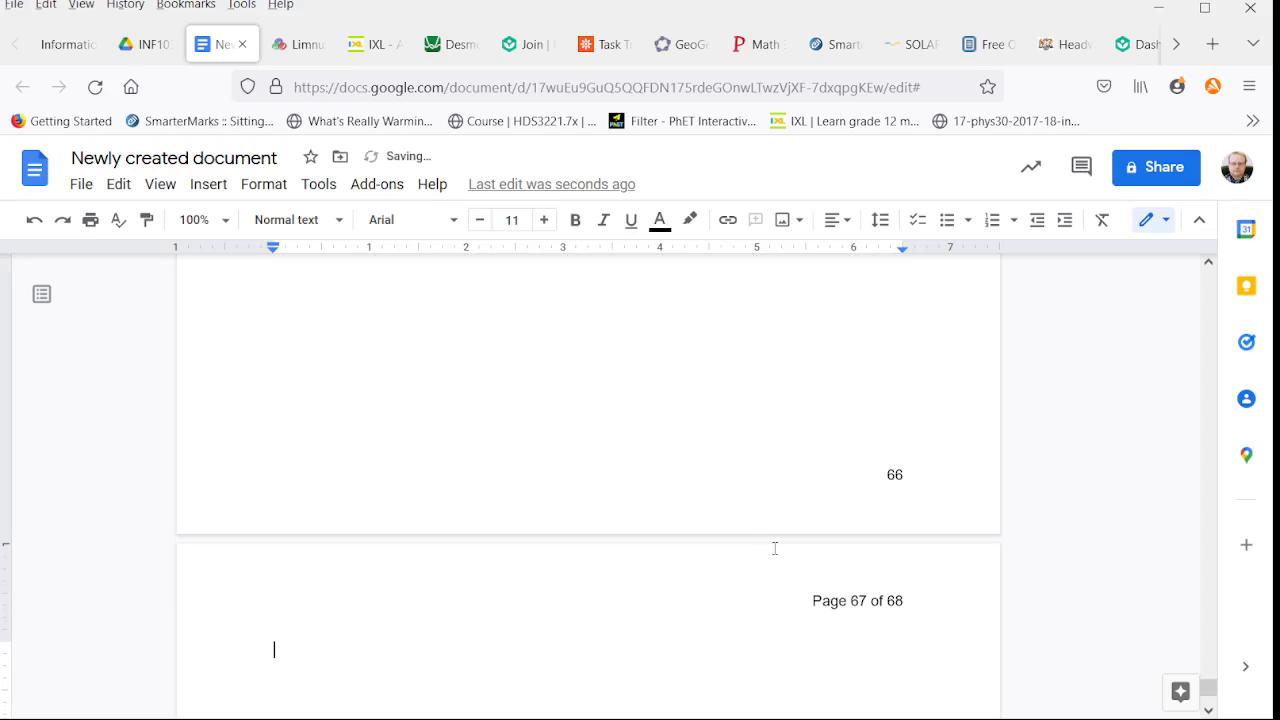
- Check the page number and page count in the headers of the document's last pages
scroll(775, 548, "down", 3)
scroll(926, 334, "up", 10)
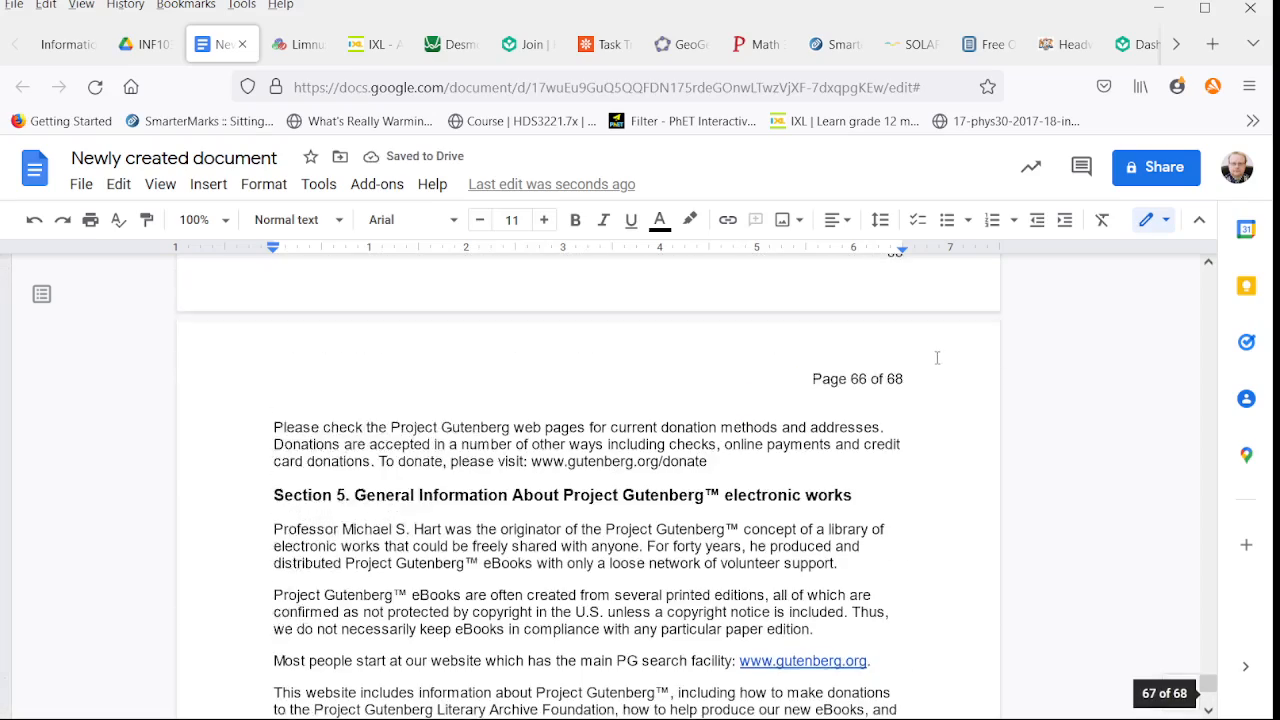
scroll(930, 368, "up", 9)
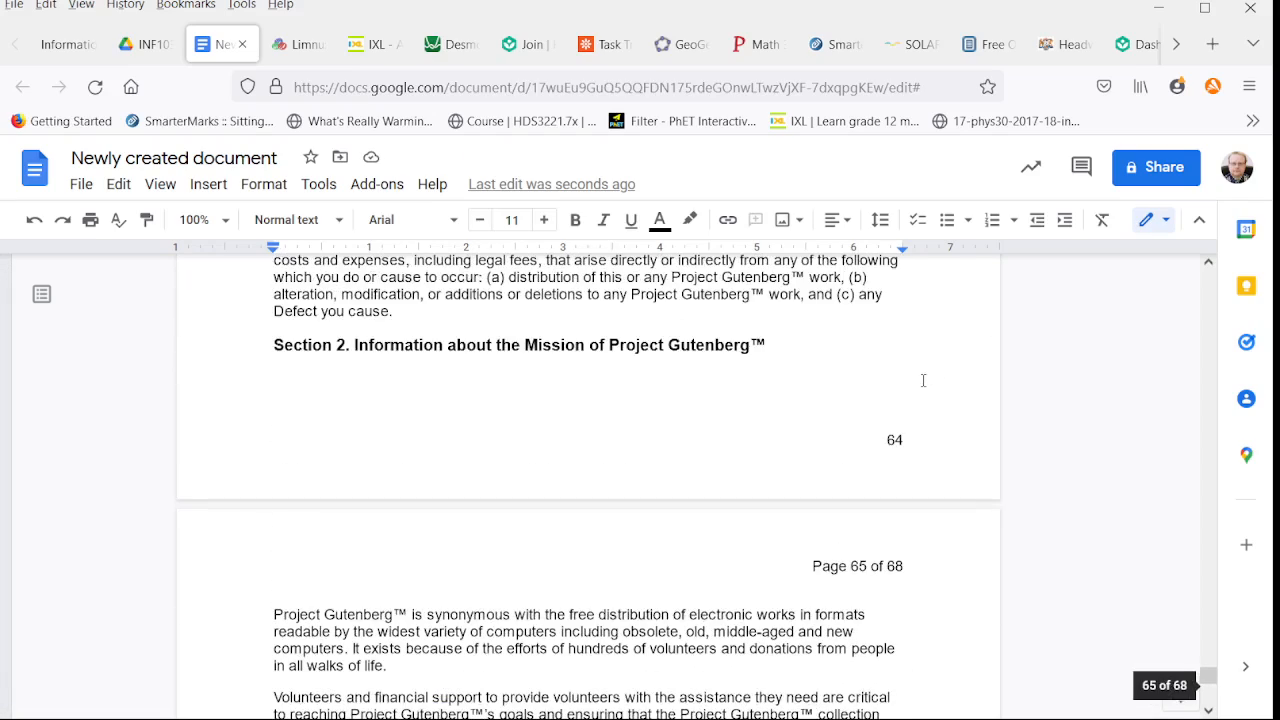